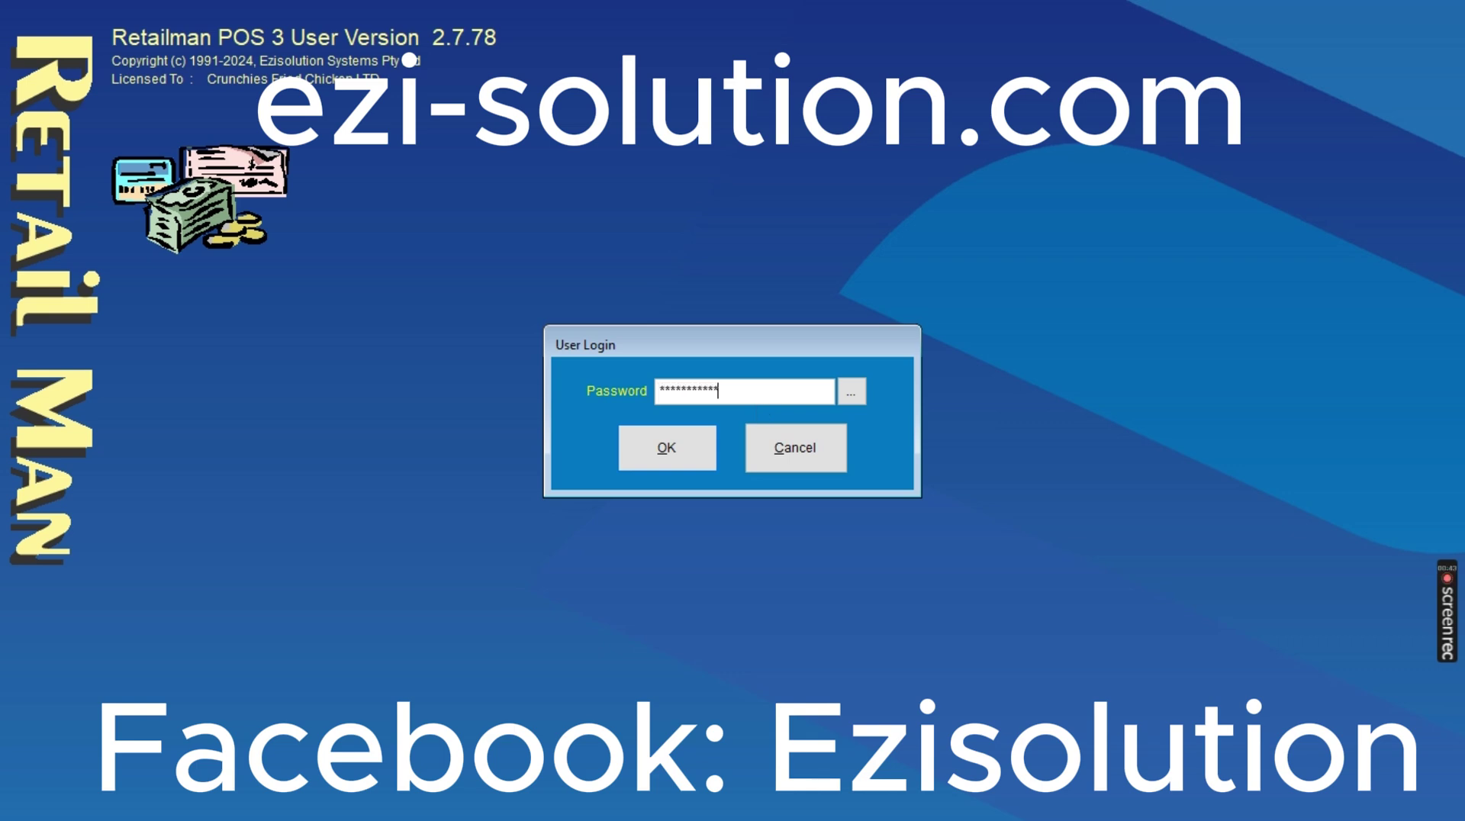
Log in with the already entered user password and try to open the POS sales window
key("Return")
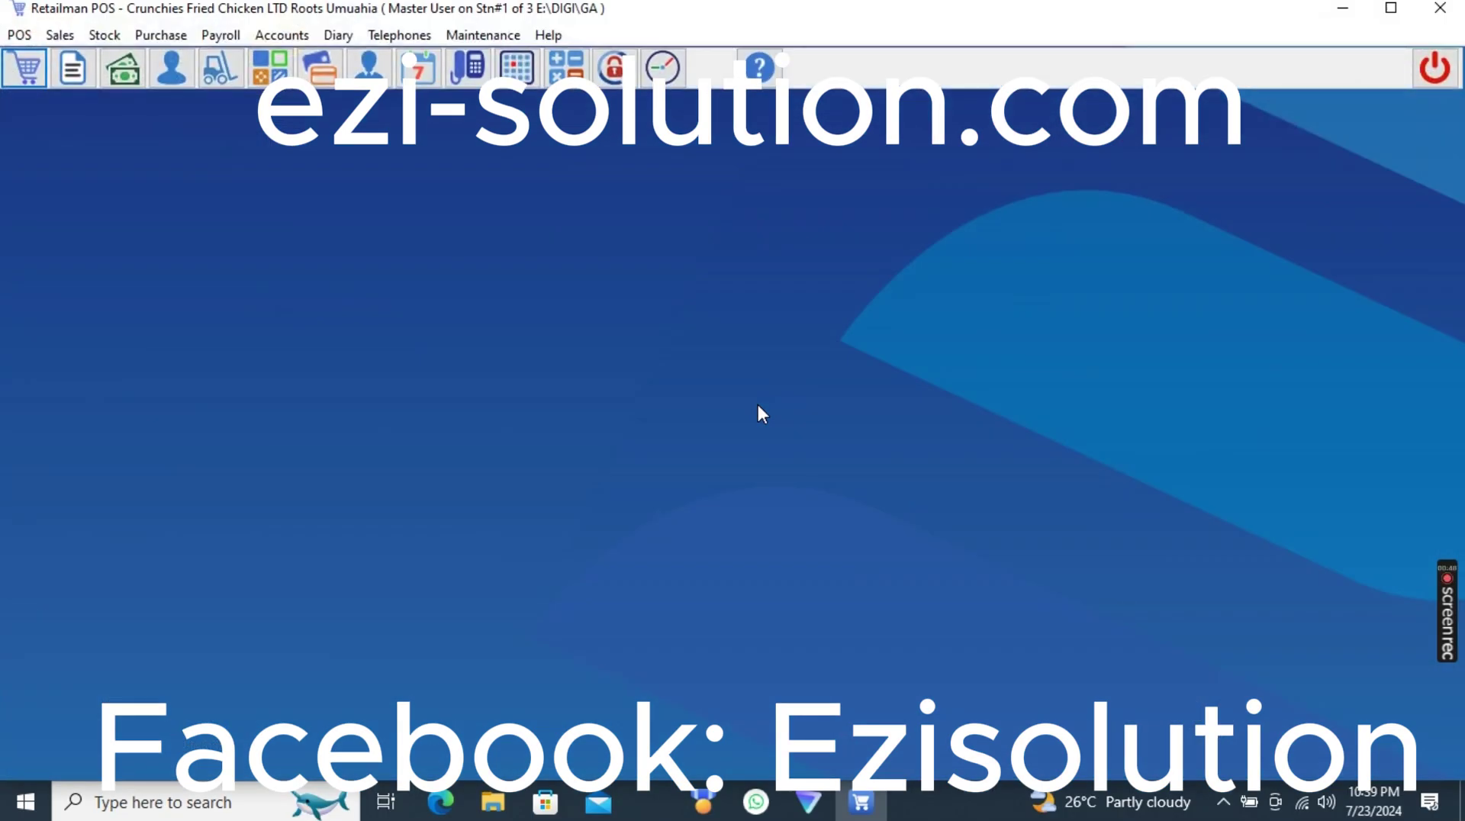
left_click(18, 70)
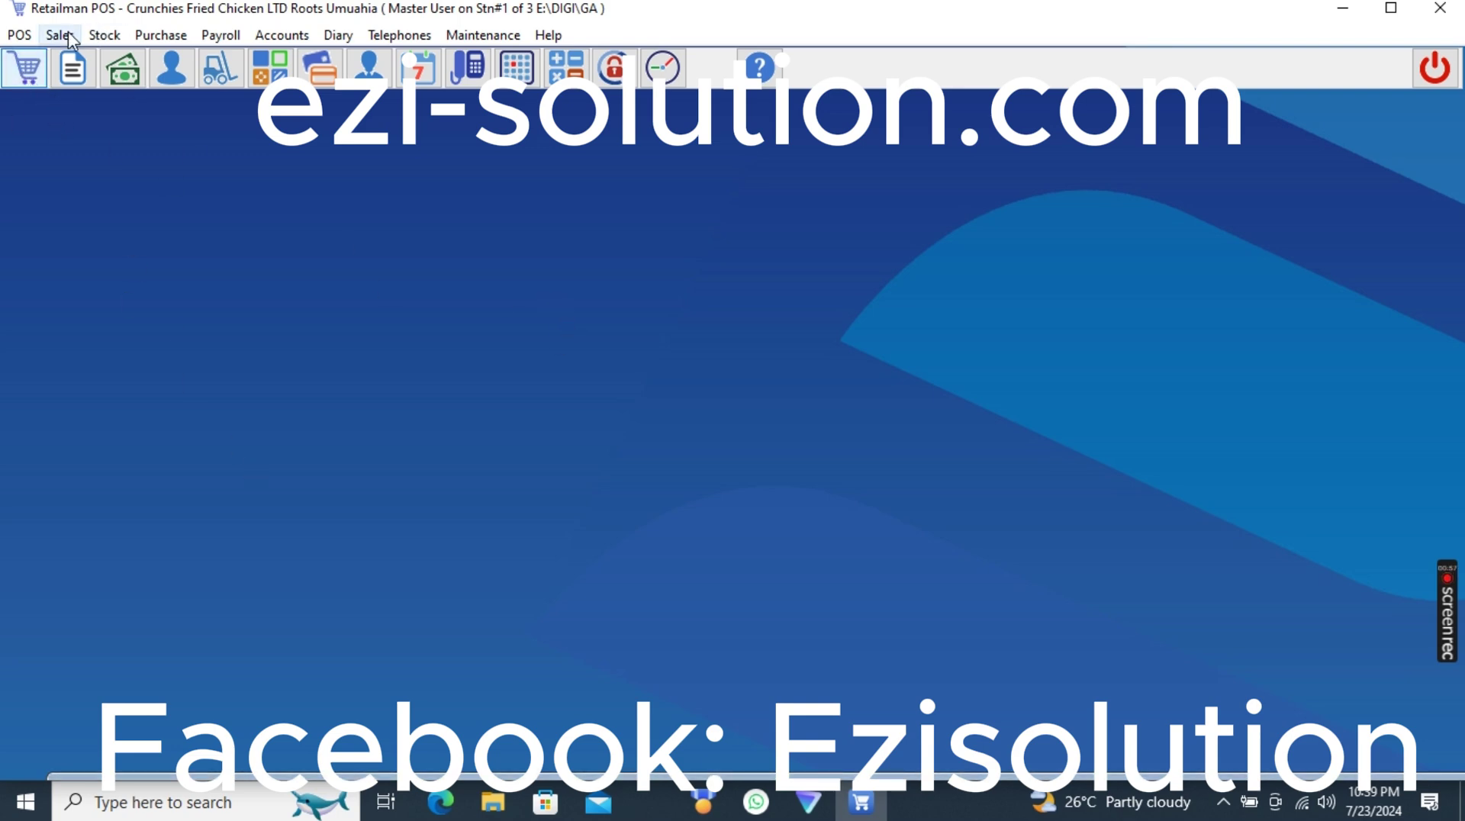
left_click(38, 79)
Open the Invoice window to see whether it displays, close it, and exit the program
left_click(72, 67)
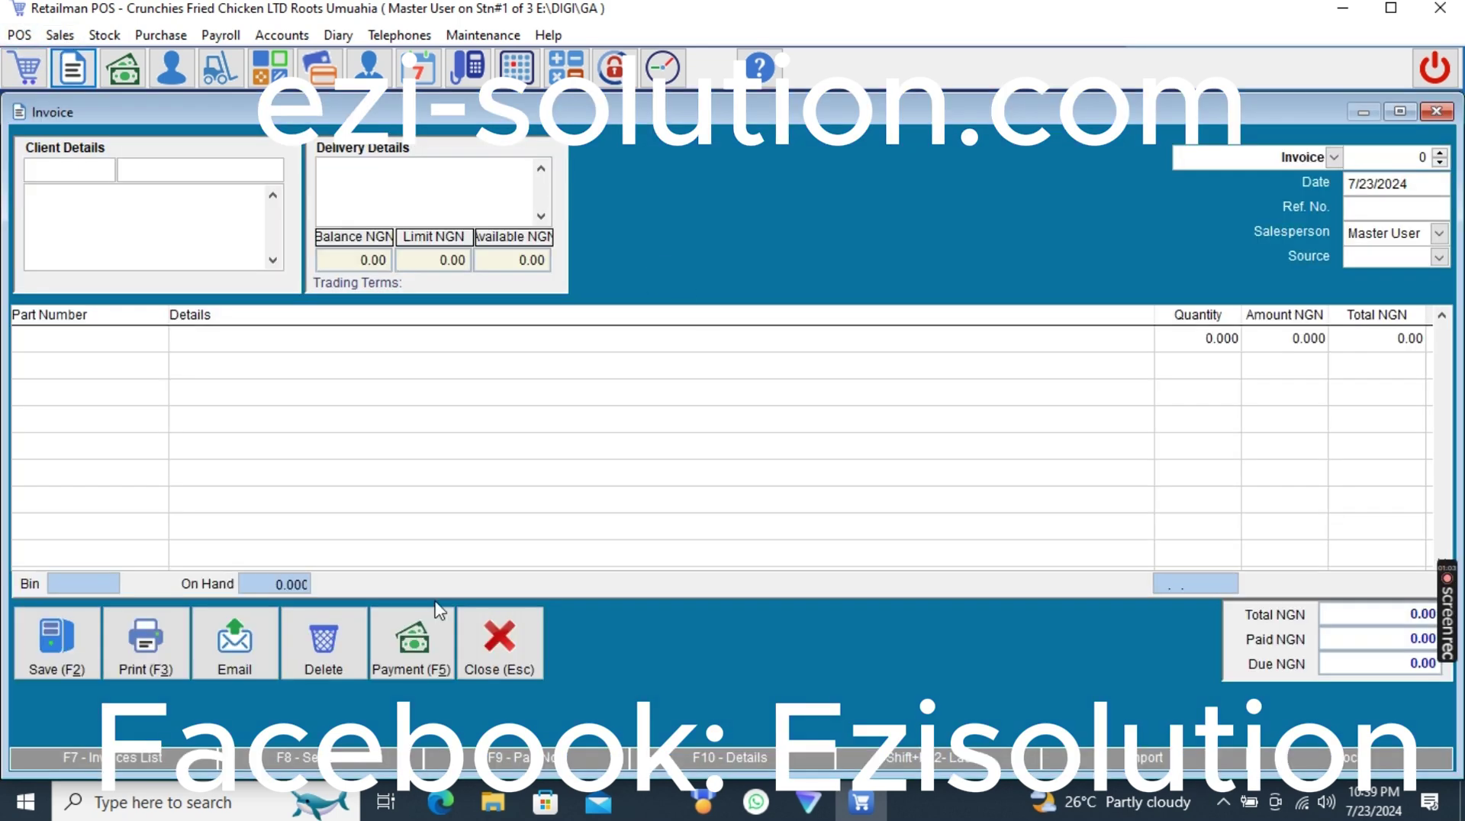
left_click(522, 648)
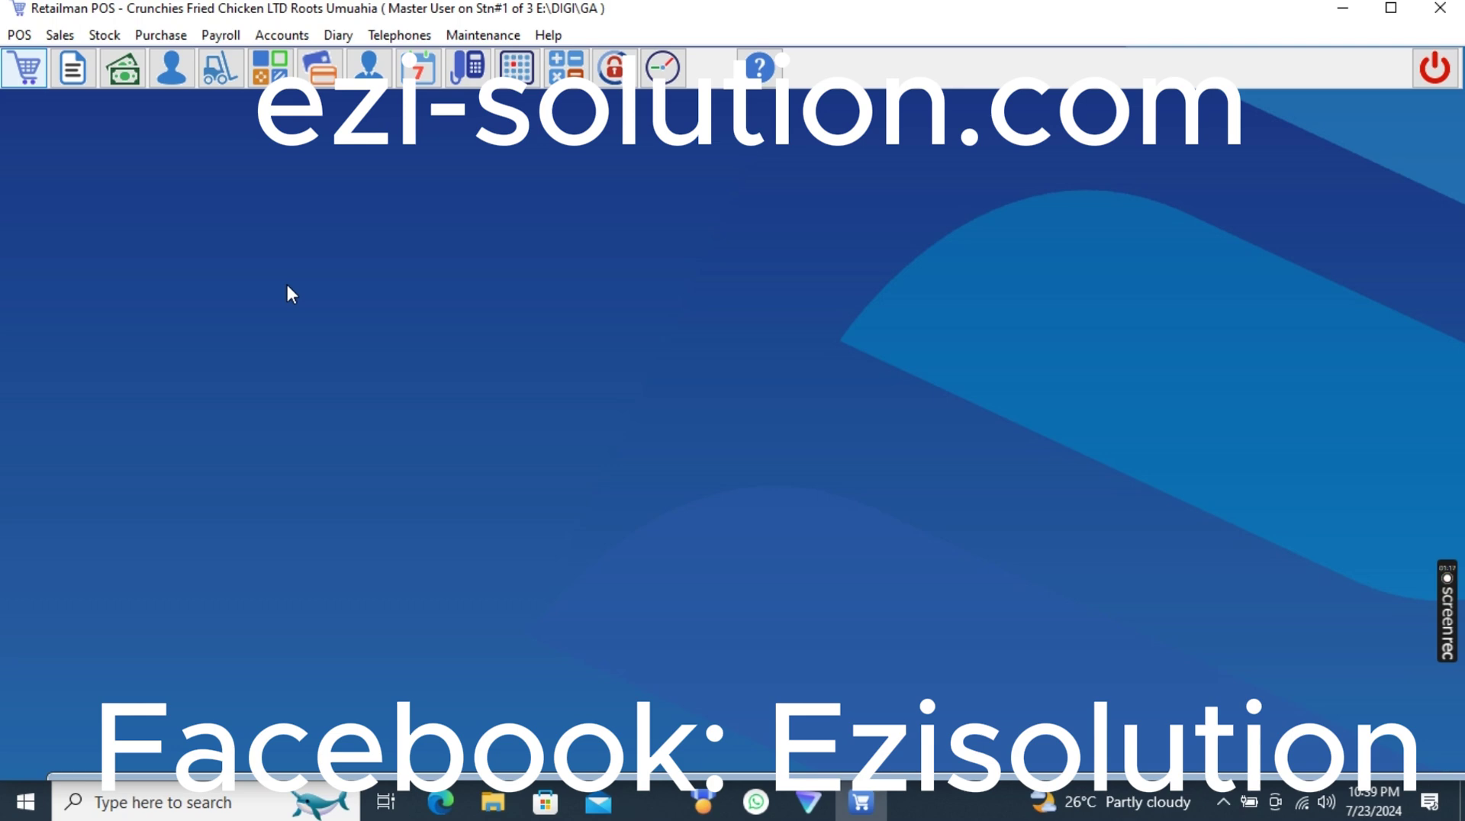
left_click(1435, 68)
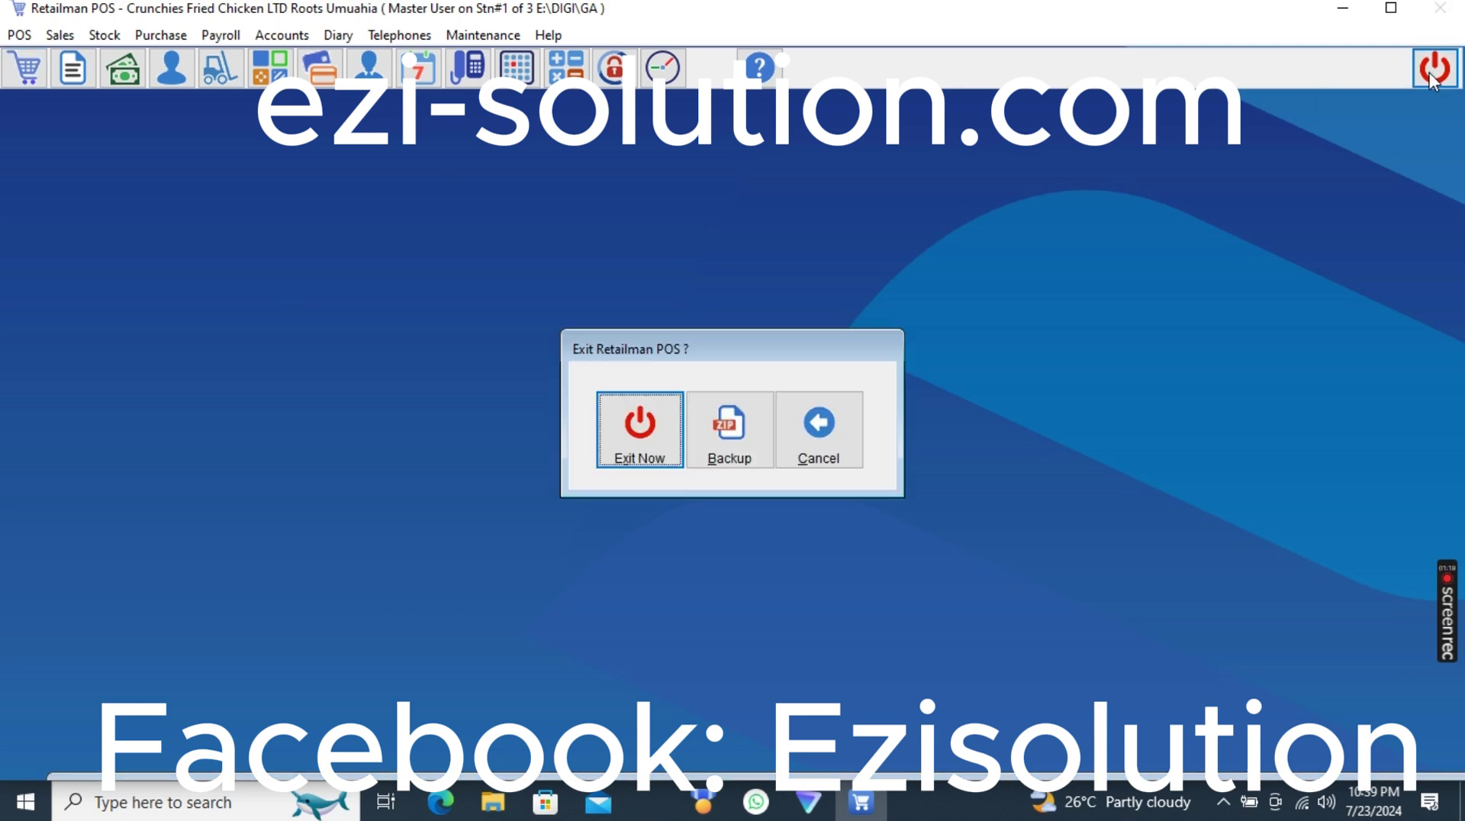
left_click(614, 450)
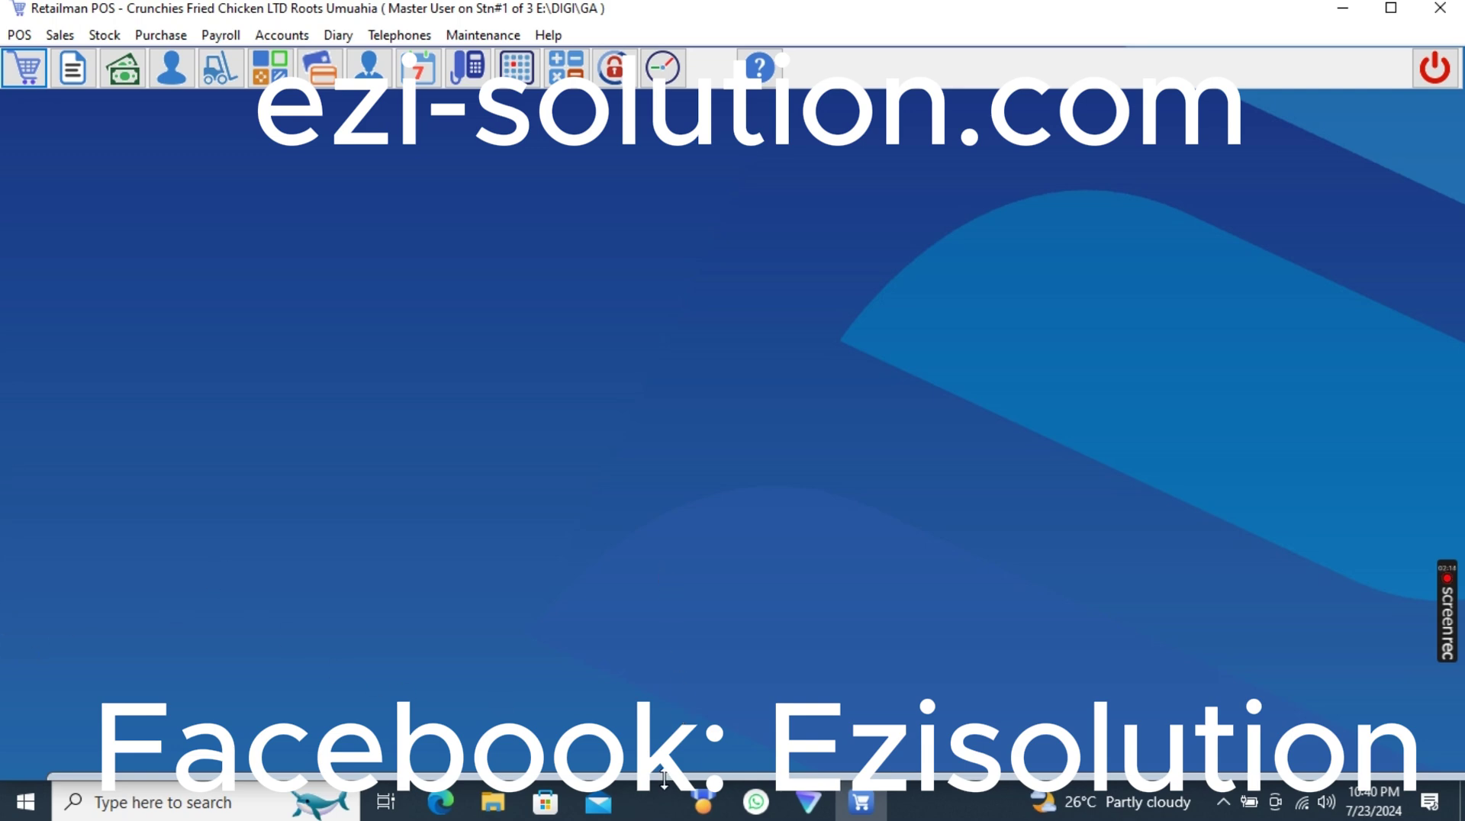
Pull the hidden POS window up from the workspace's lower edge, widen it to the far edge, and close it
left_click_drag(664, 779, 388, 113)
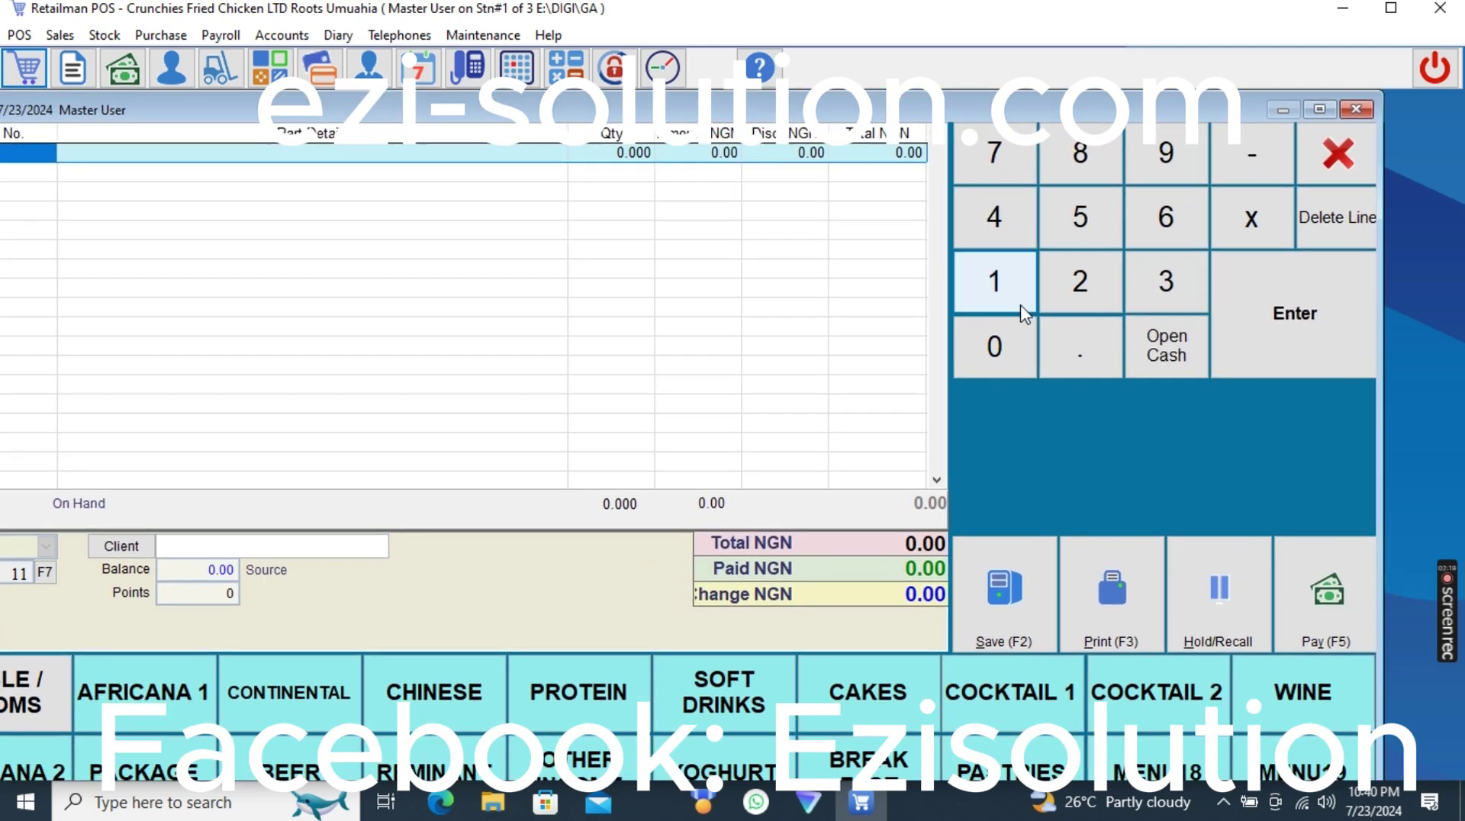
left_click_drag(1381, 360, 1458, 353)
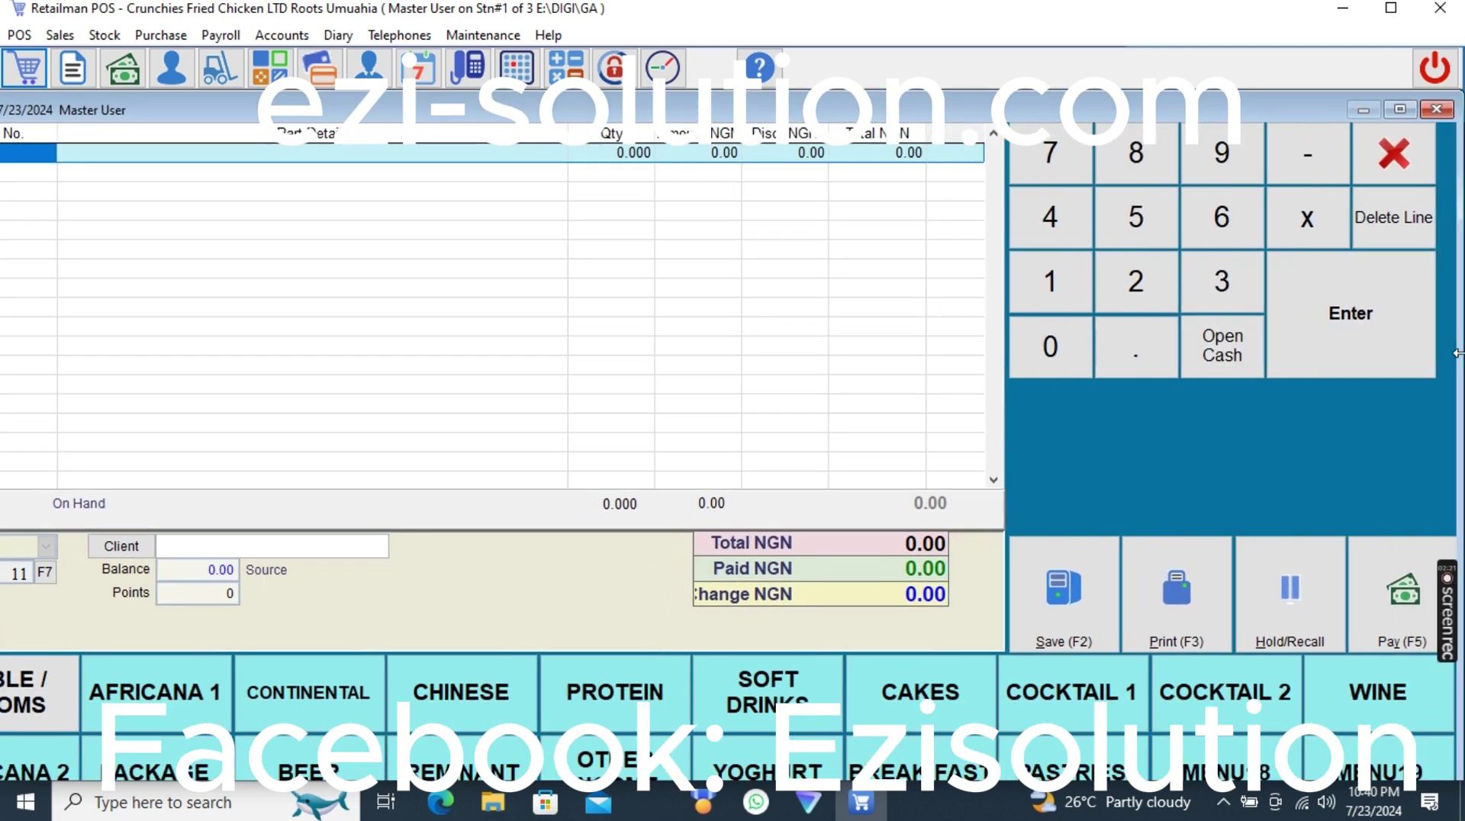
left_click(1396, 156)
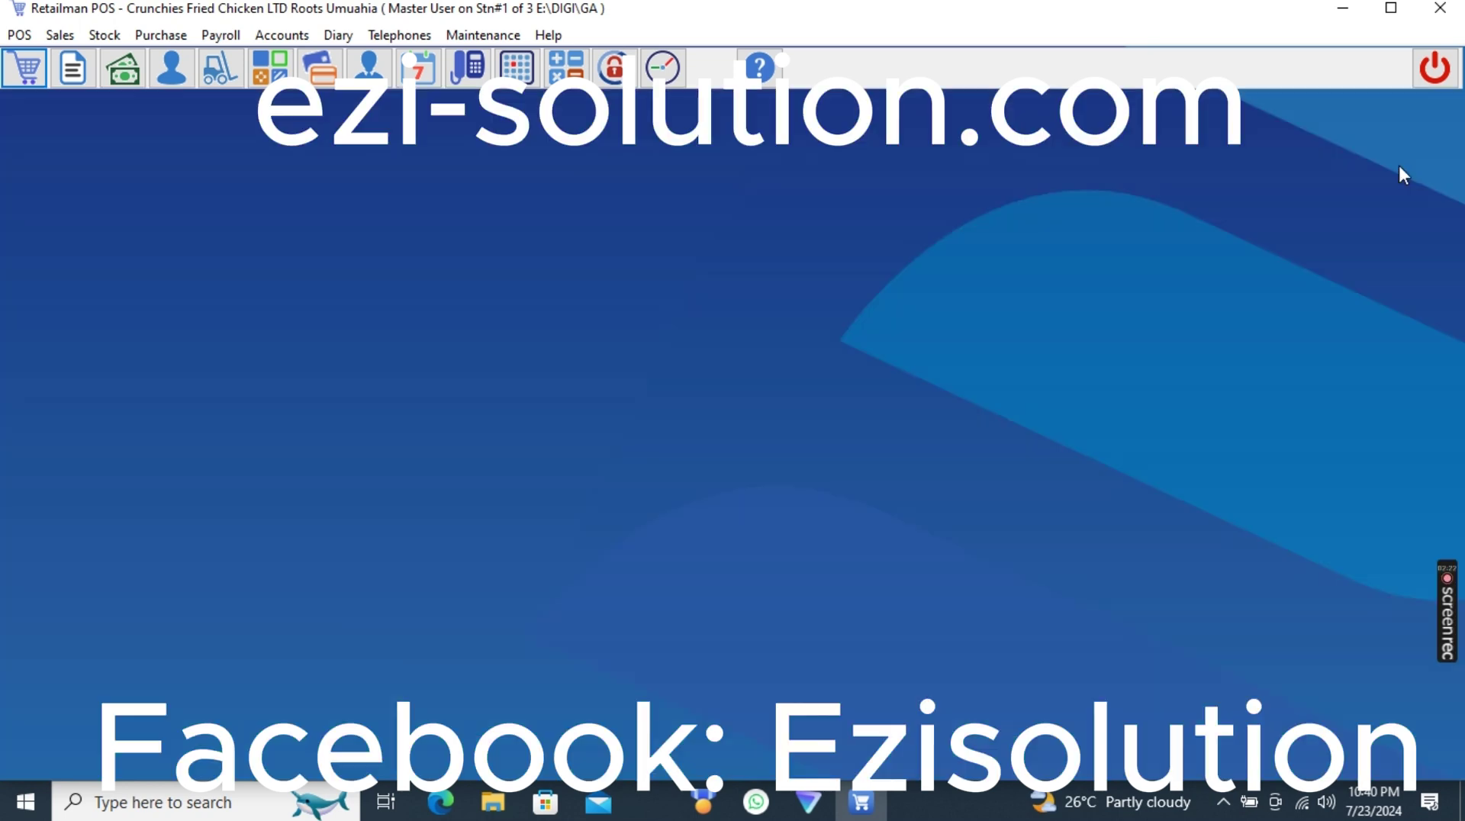
Reopen the POS sales window, maximize it within the workspace, and close it
left_click(24, 67)
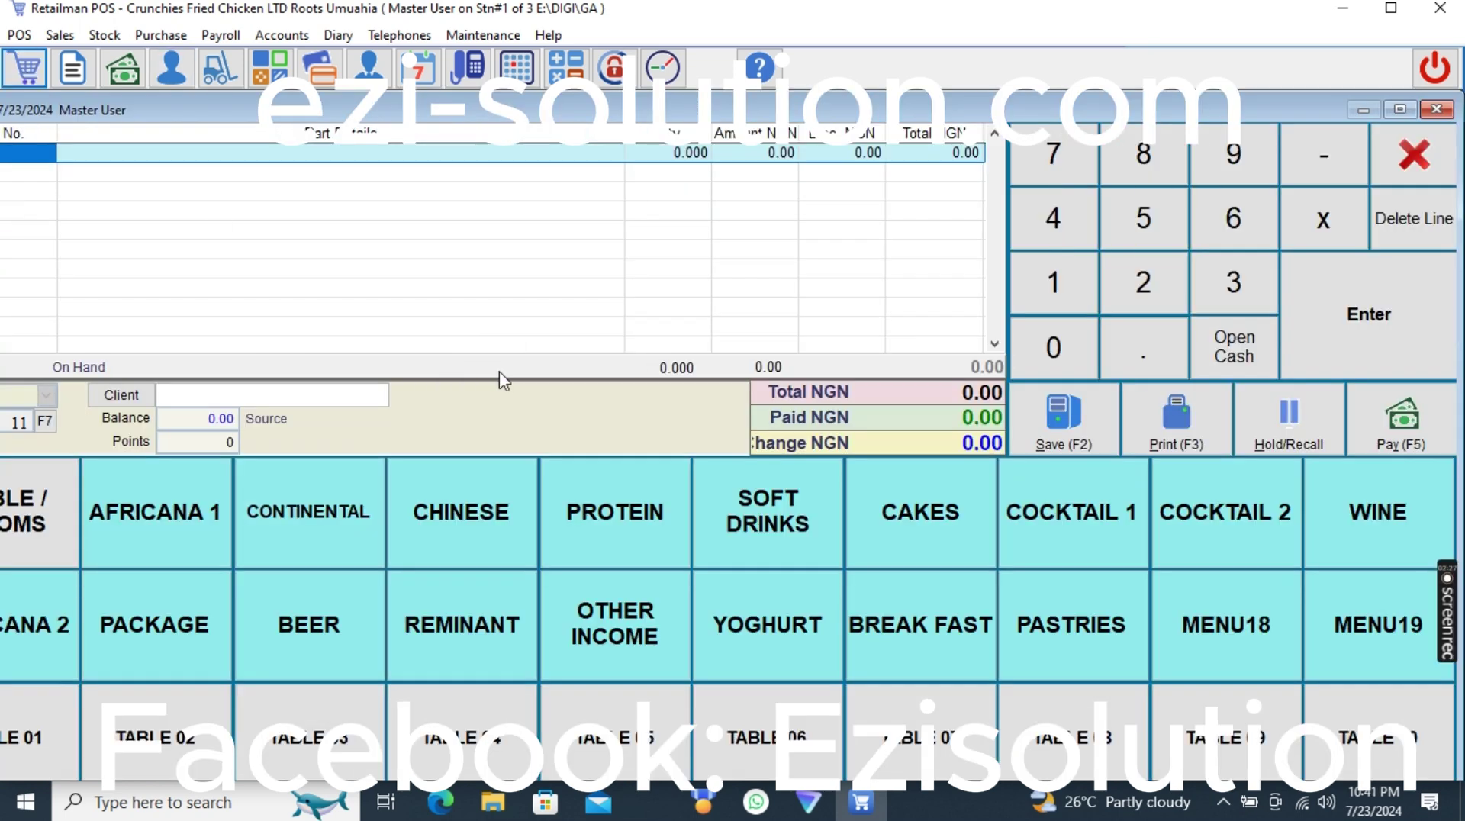
double_click(617, 110)
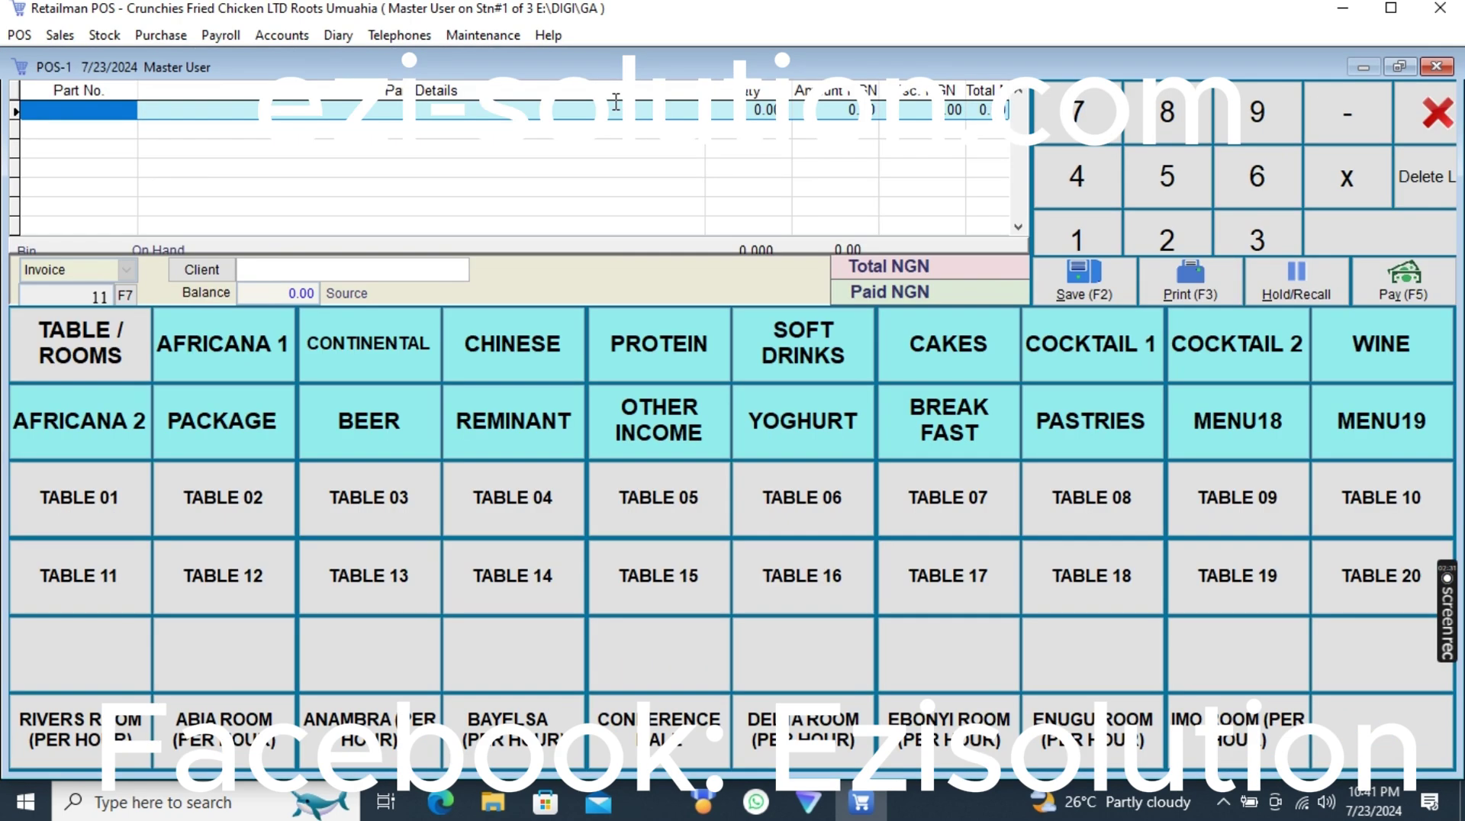
left_click(1435, 113)
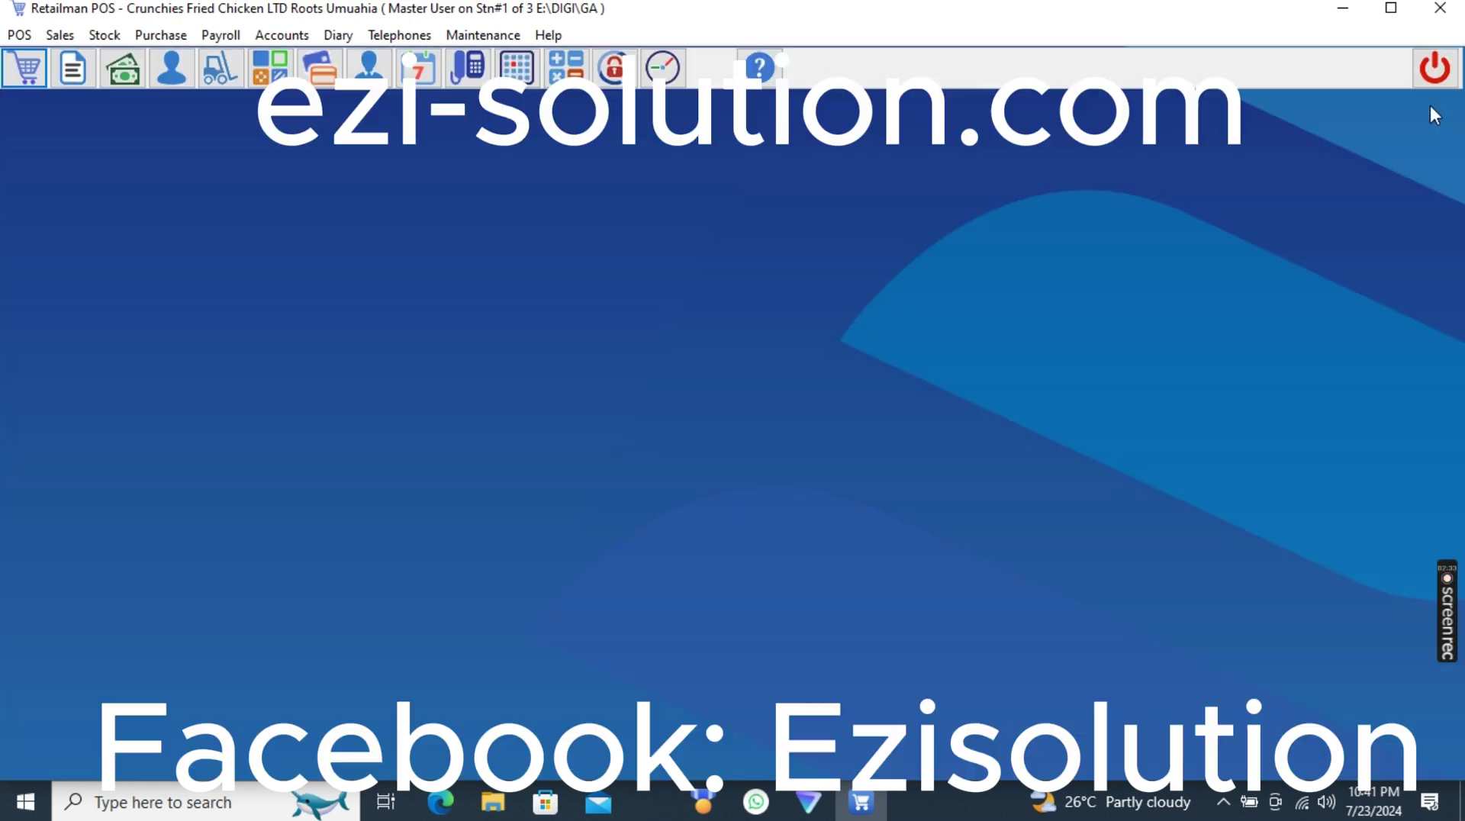
Reopen the POS window and try to shrink it to a thin strip at the workspace's base, then maximize and close it
left_click(18, 69)
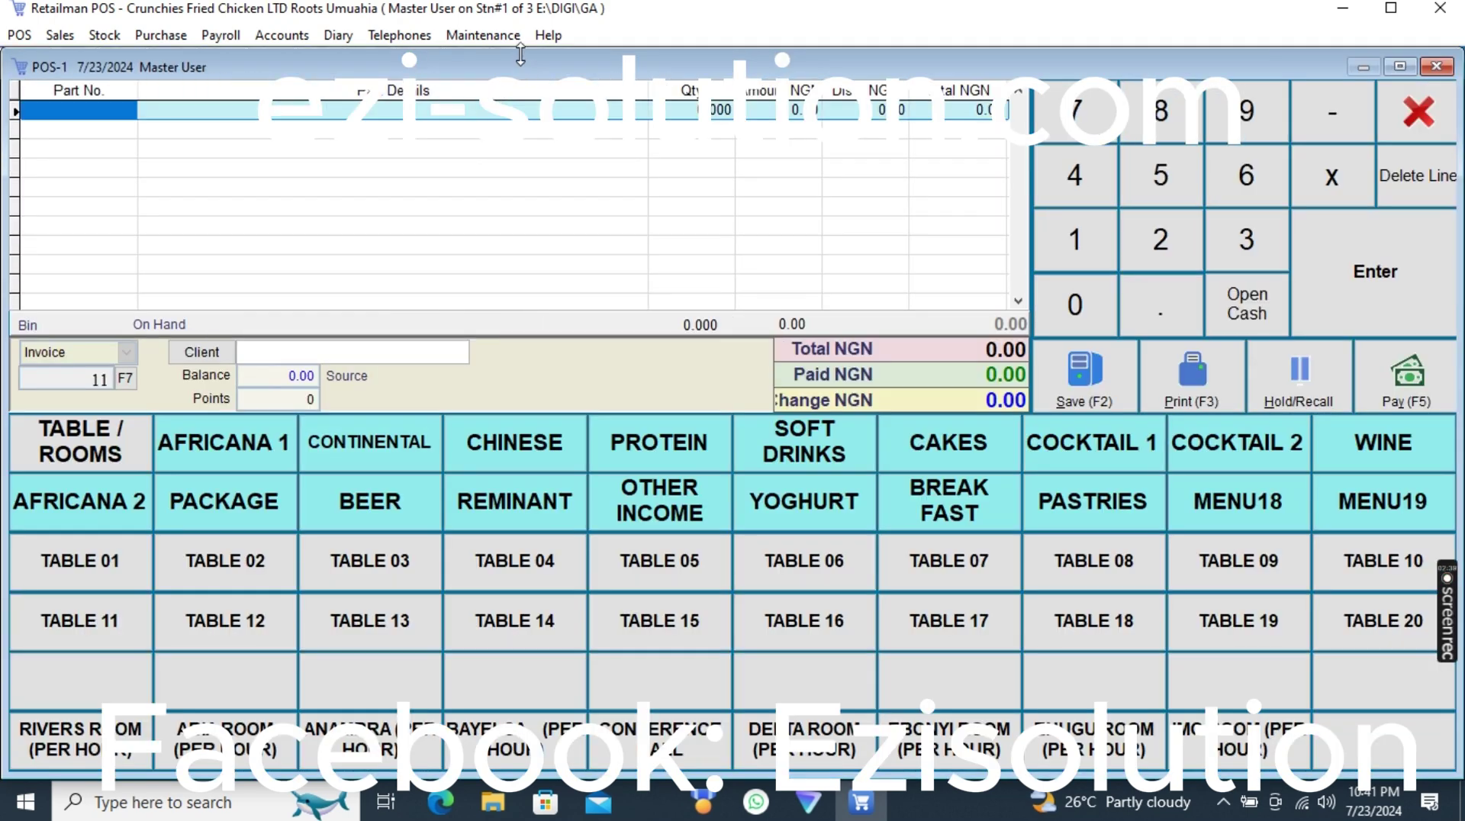
left_click_drag(520, 55, 521, 681)
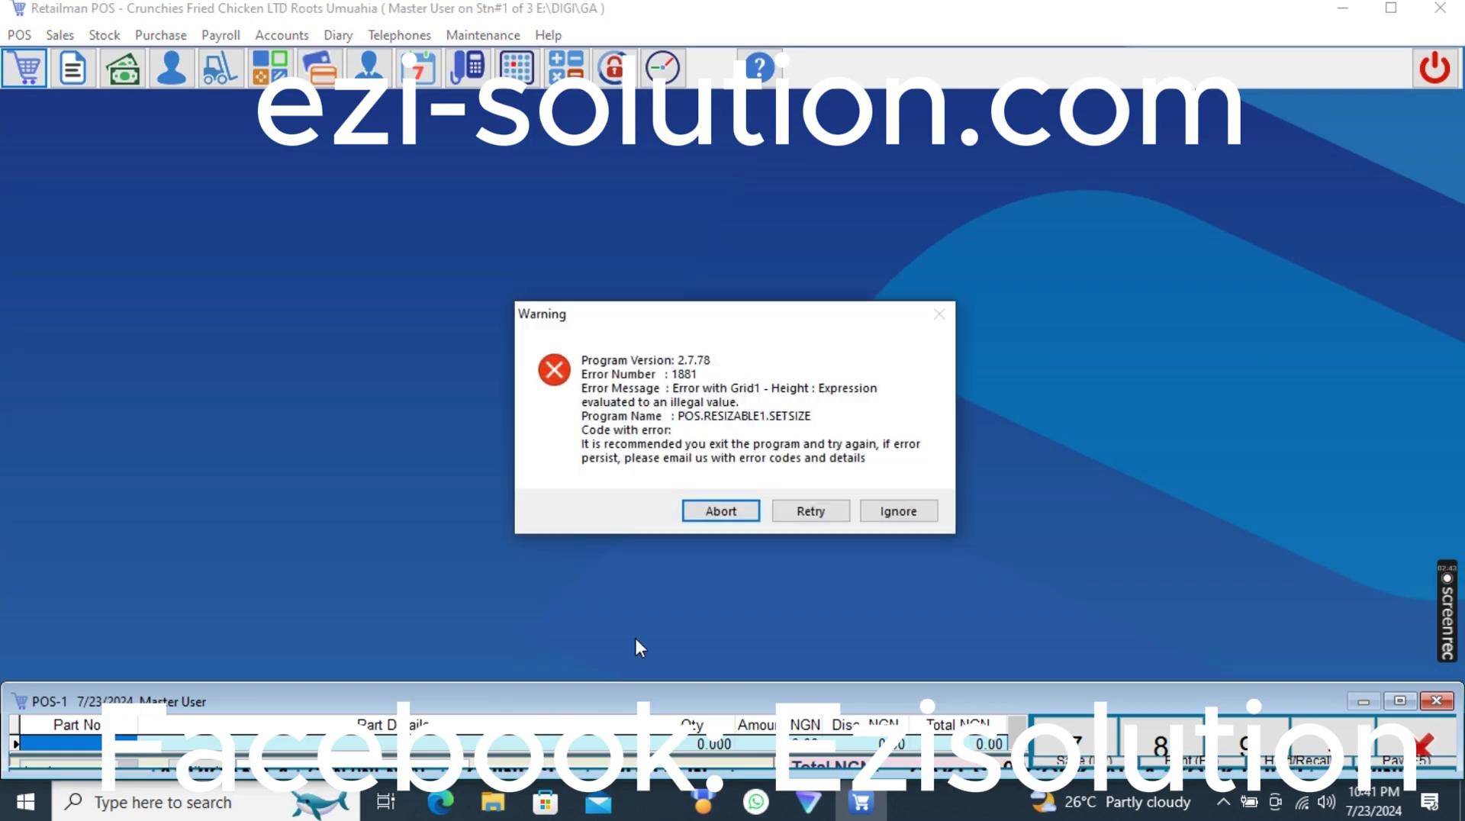
left_click(898, 512)
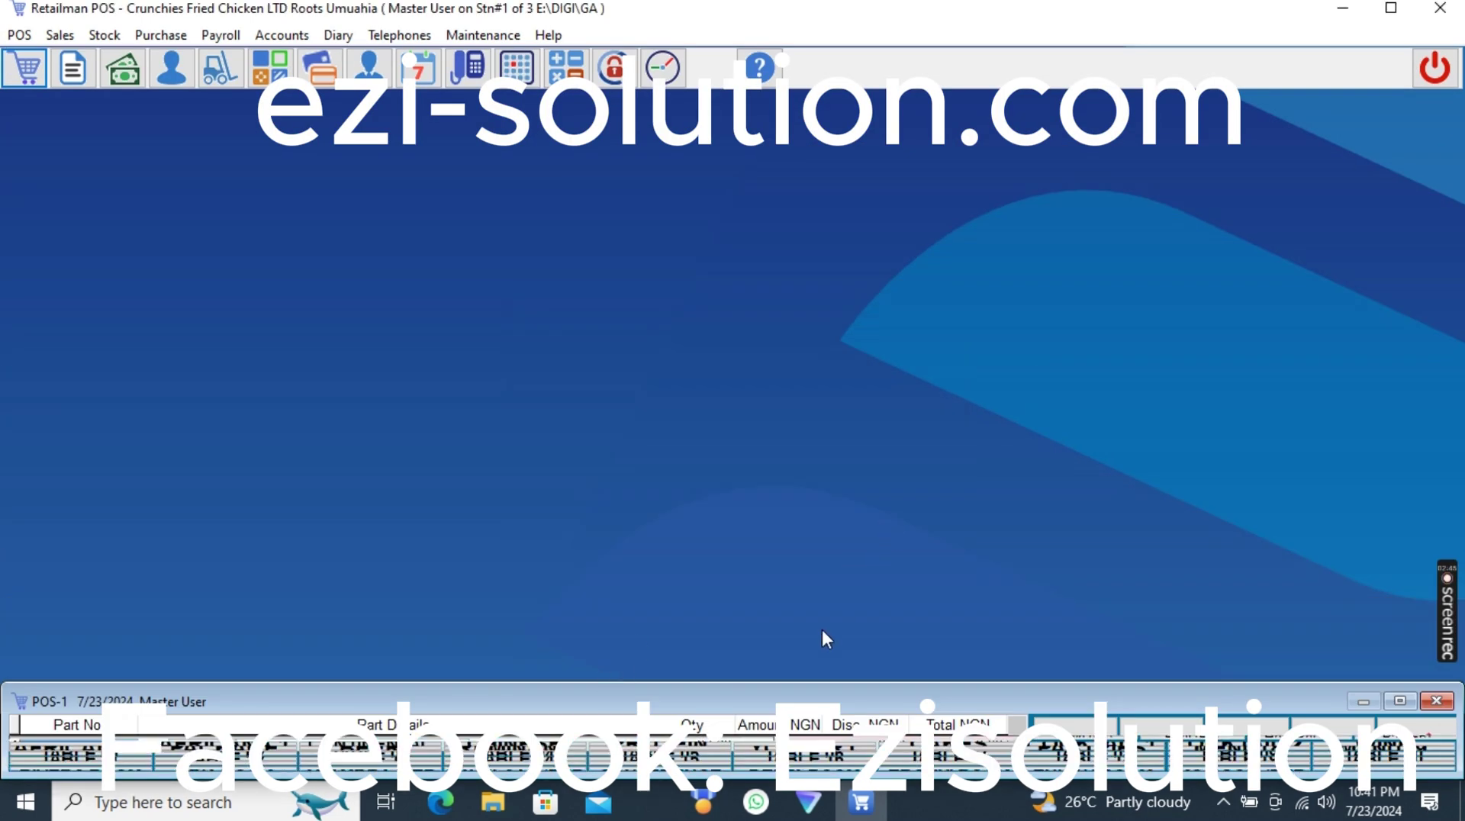
left_click_drag(789, 689, 785, 677)
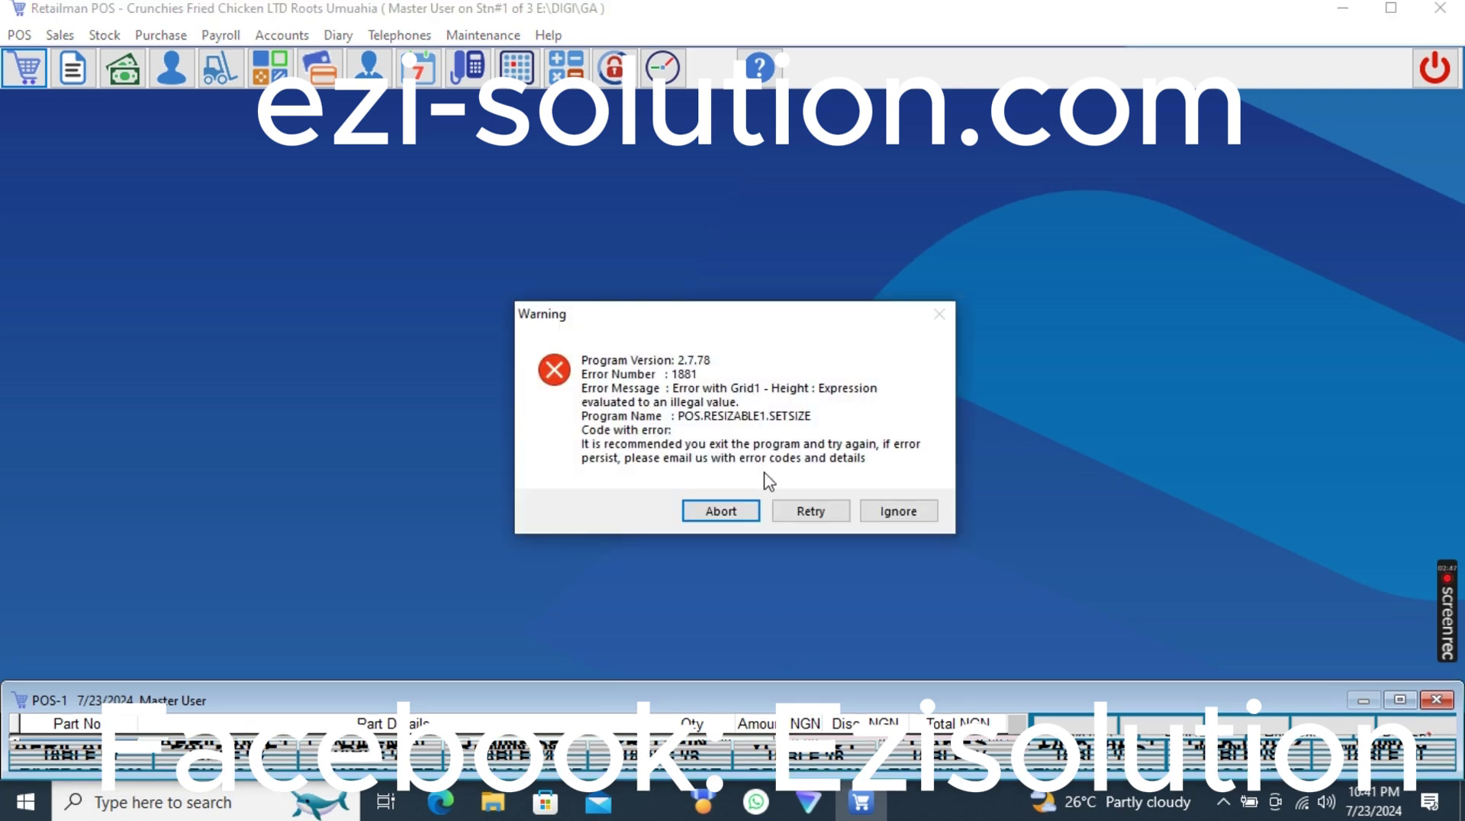
left_click(894, 512)
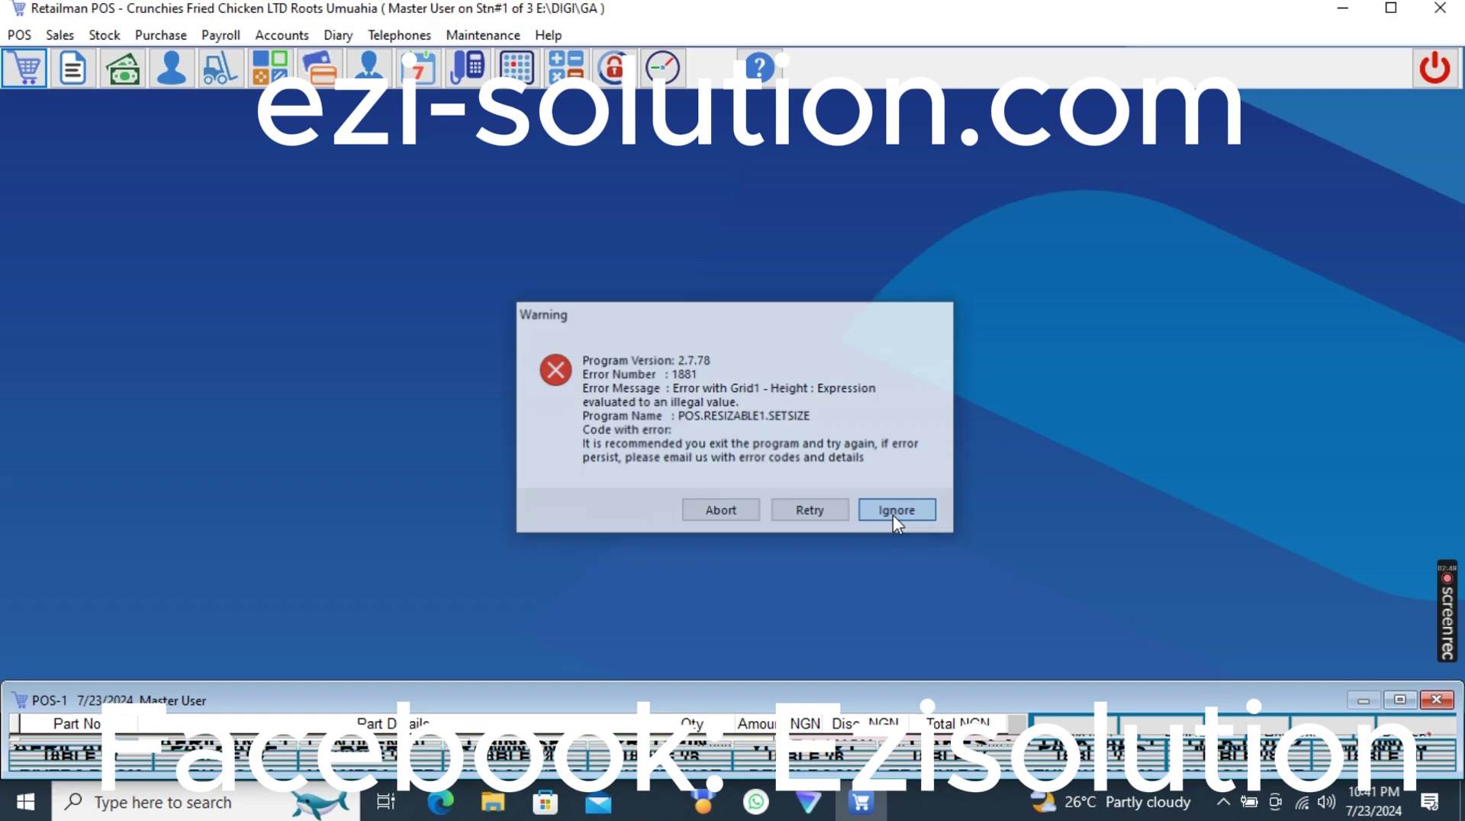
left_click(1399, 700)
left_click(1418, 112)
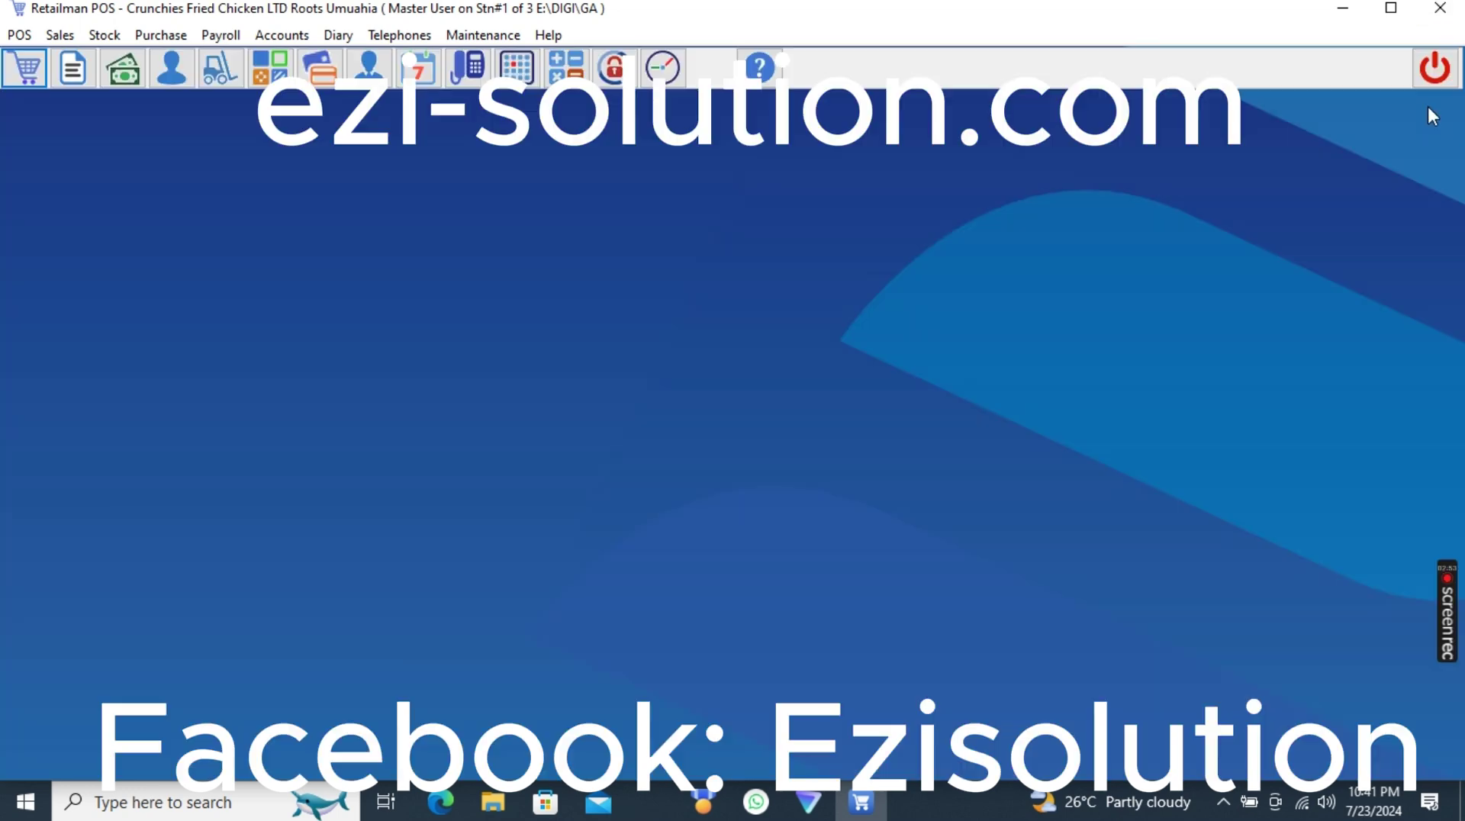
Reopen the POS window and lower it until it is tucked out of sight at the workspace's lower edge
left_click(29, 70)
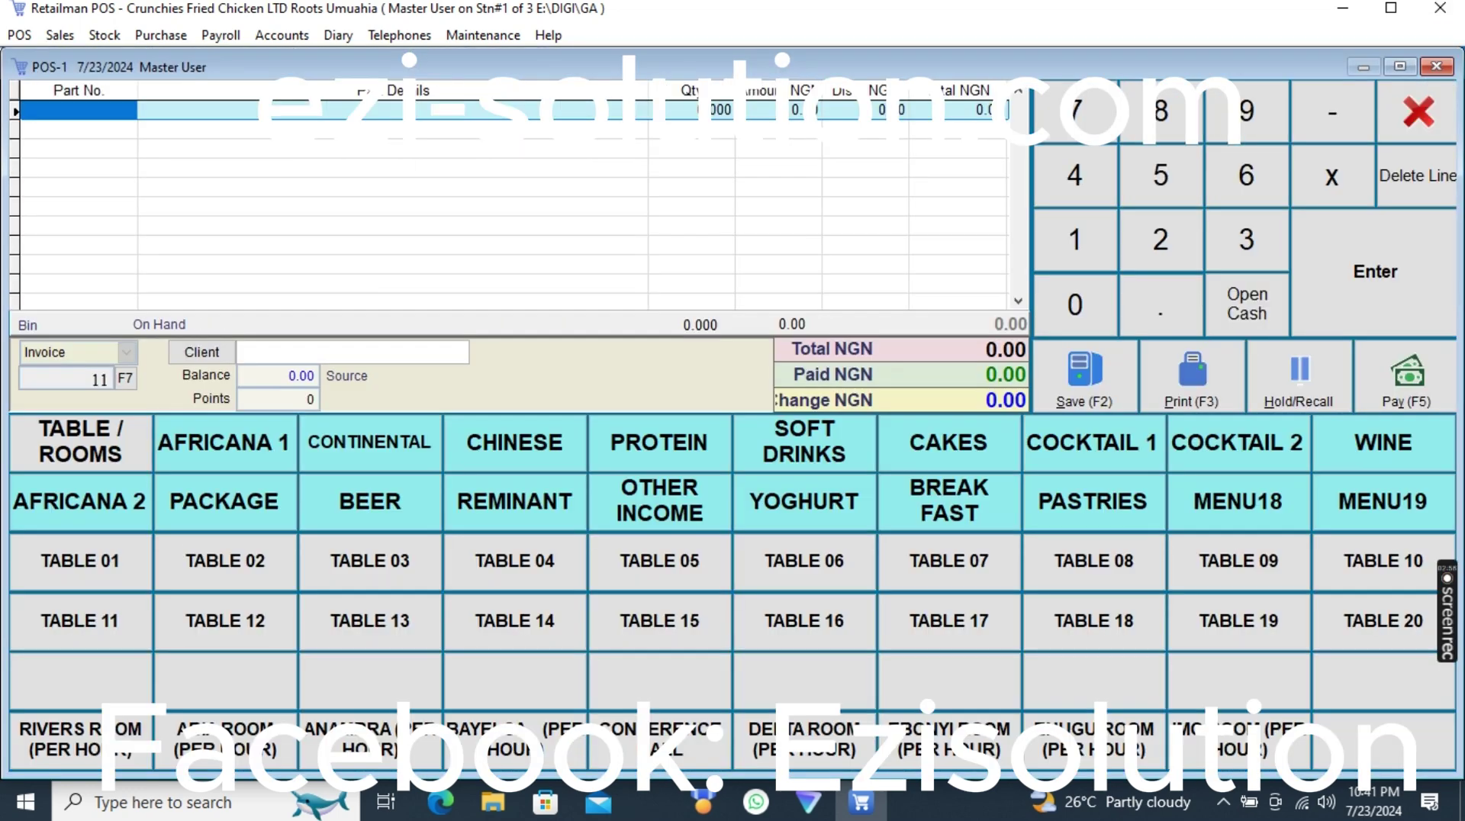
left_click_drag(665, 70, 662, 215)
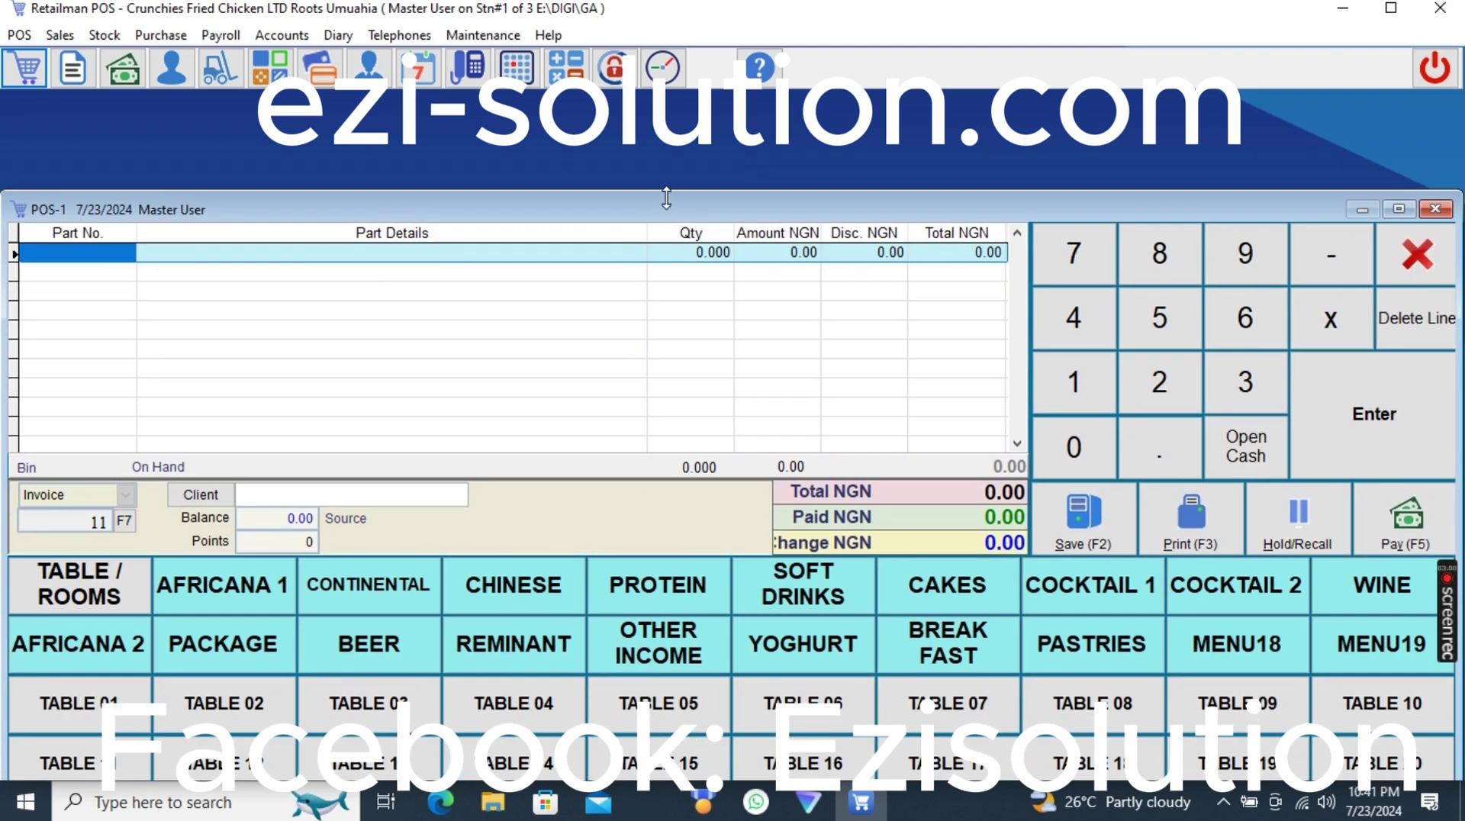
left_click_drag(660, 200, 698, 786)
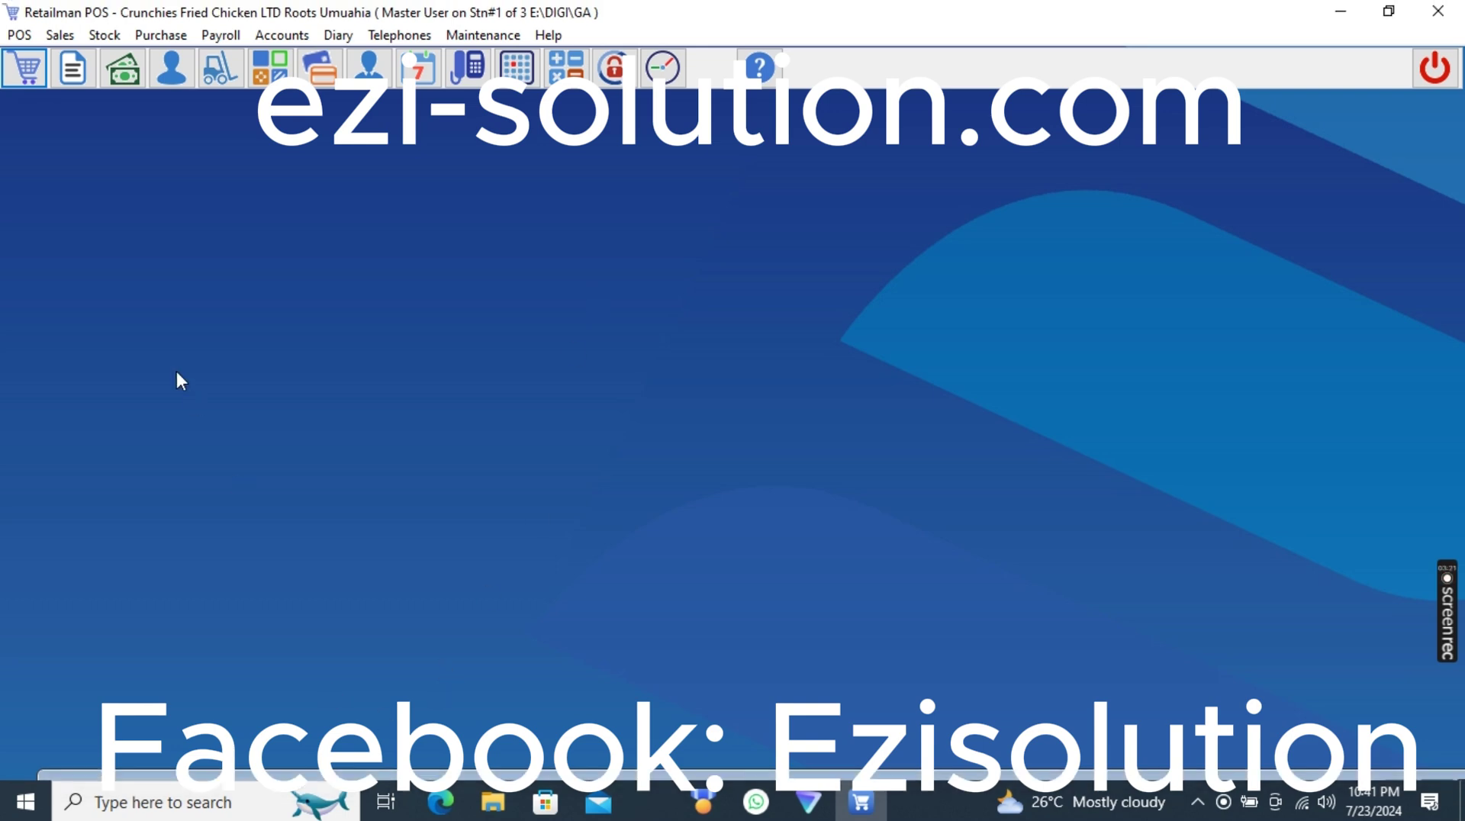
Bring the hidden POS window back into full view, then close and reopen it to check its position before closing it again
left_click(25, 70)
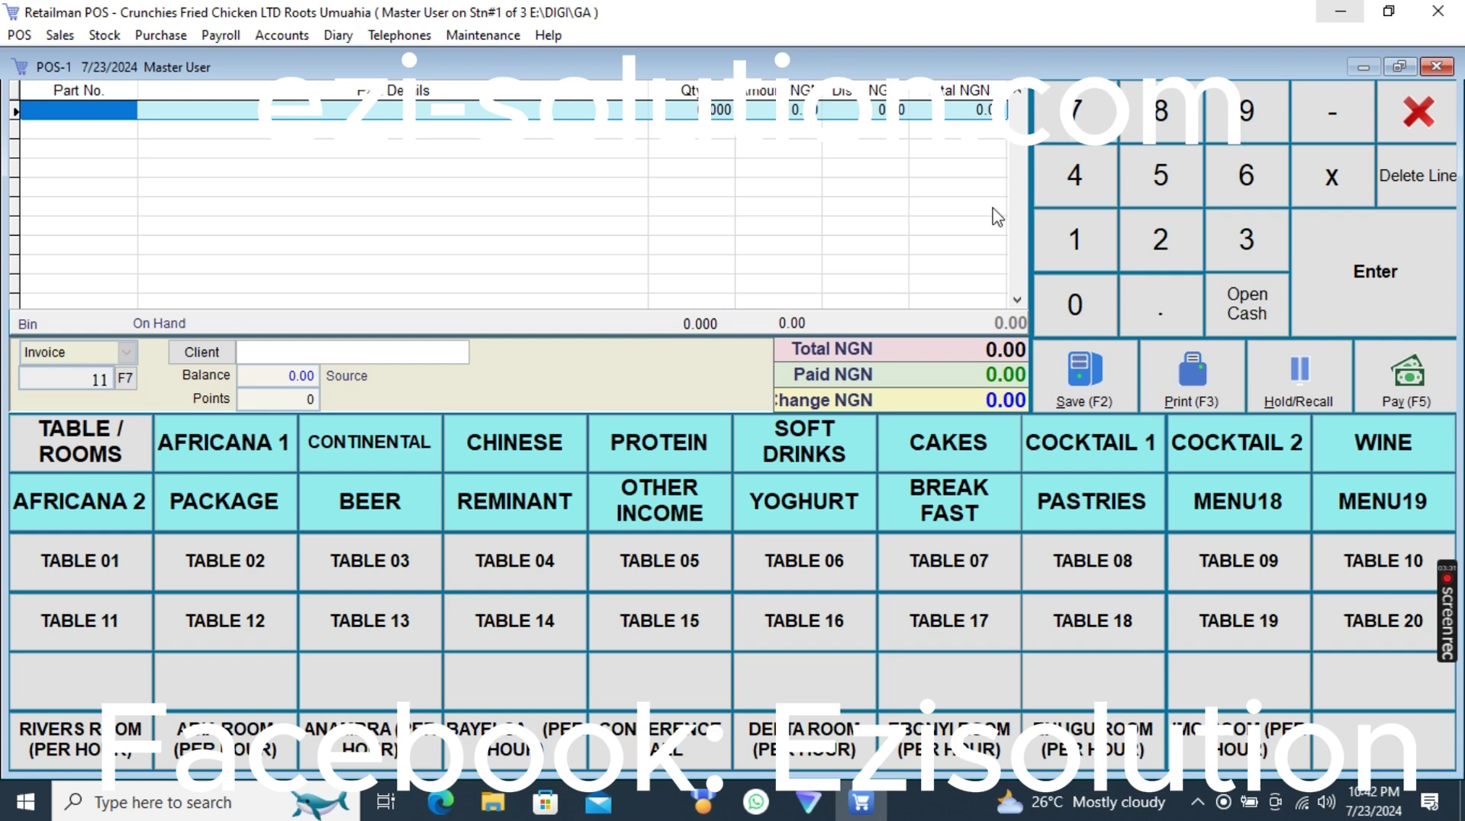
left_click(1419, 134)
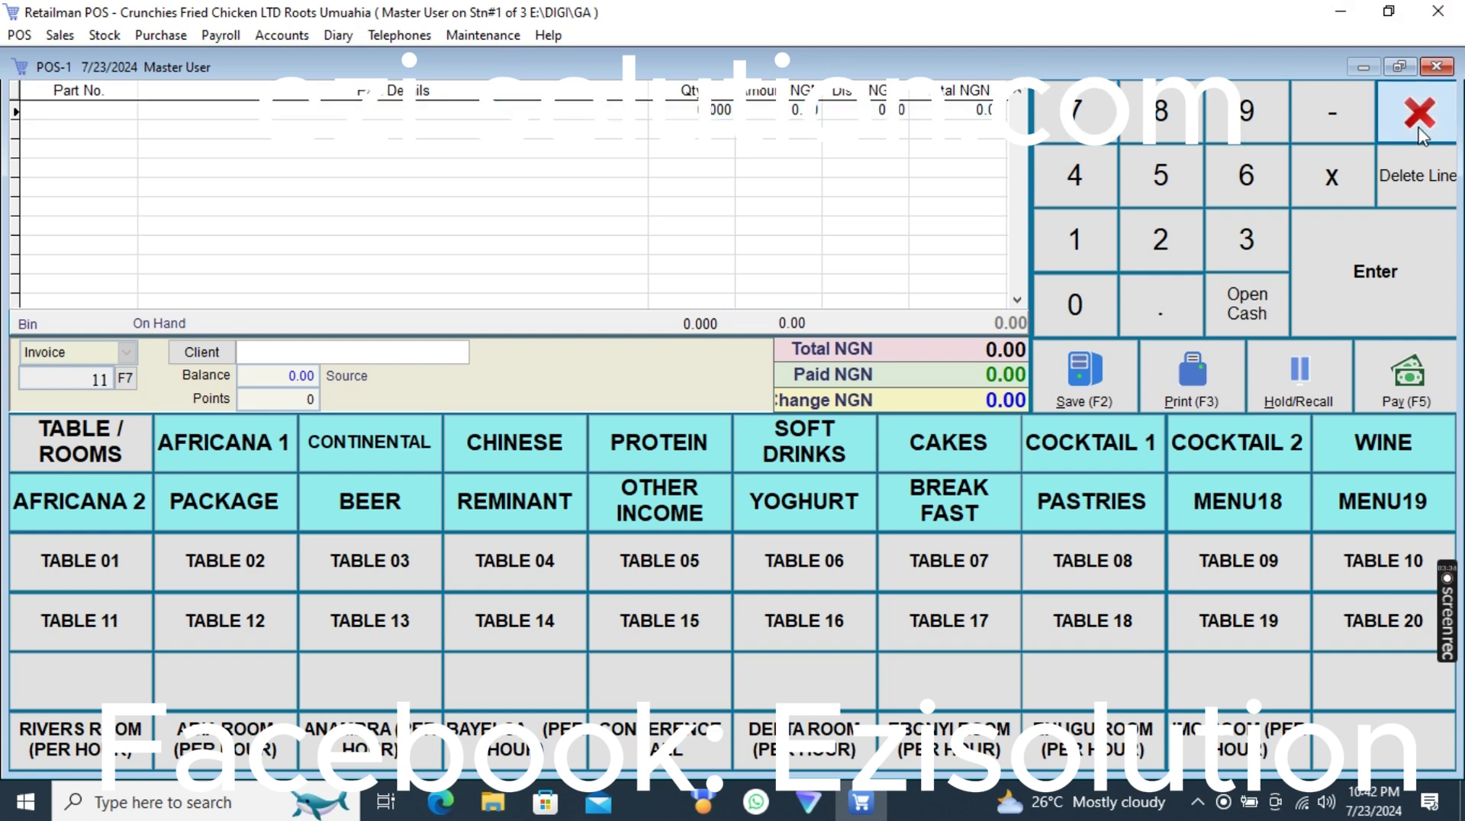
left_click(1420, 134)
left_click(22, 69)
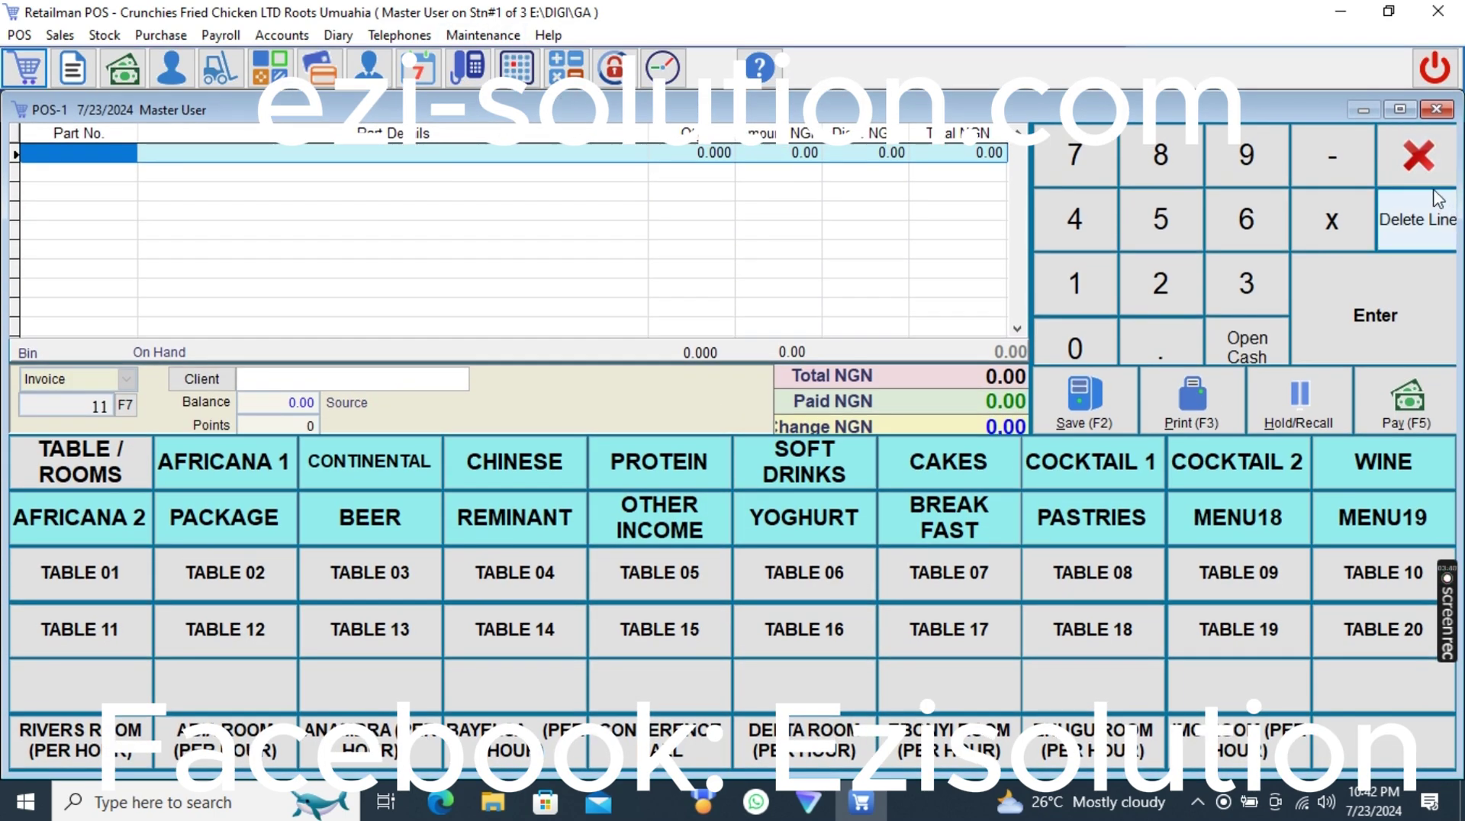
left_click(1418, 156)
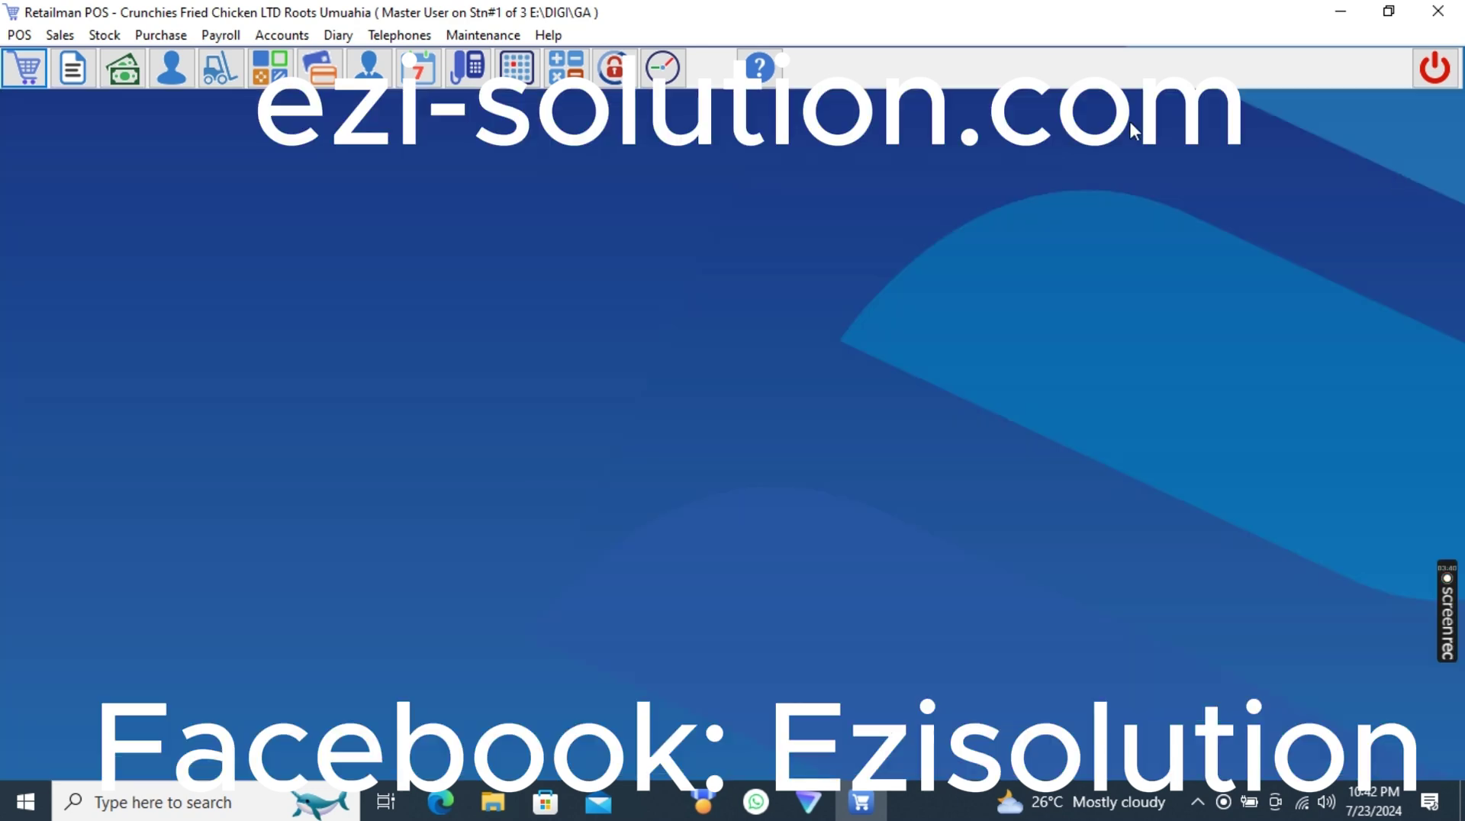
Reopen the POS window, reduce its size and move it near the middle of the workspace, then close it
left_click(22, 81)
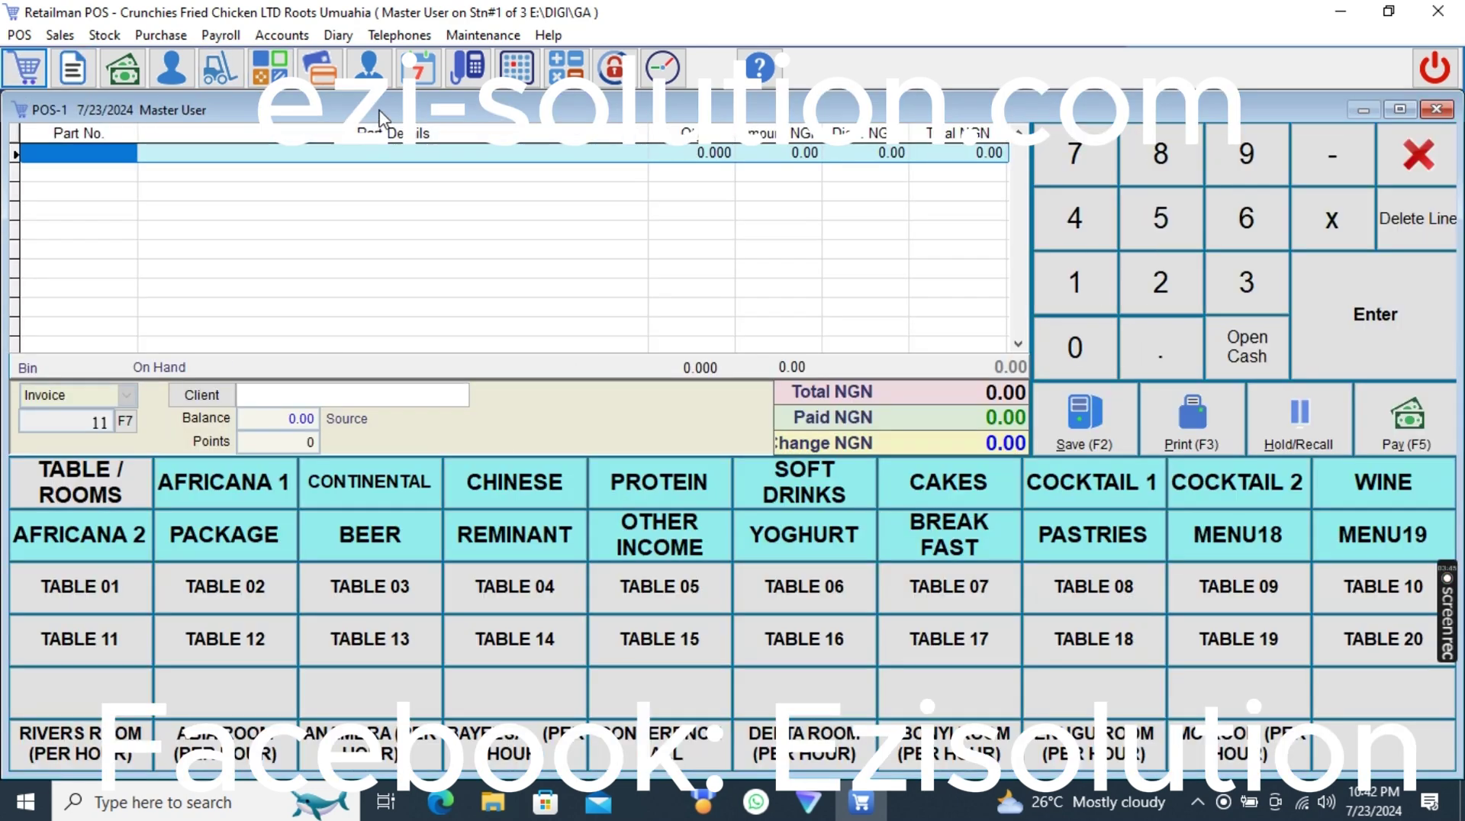
left_click_drag(500, 96, 506, 221)
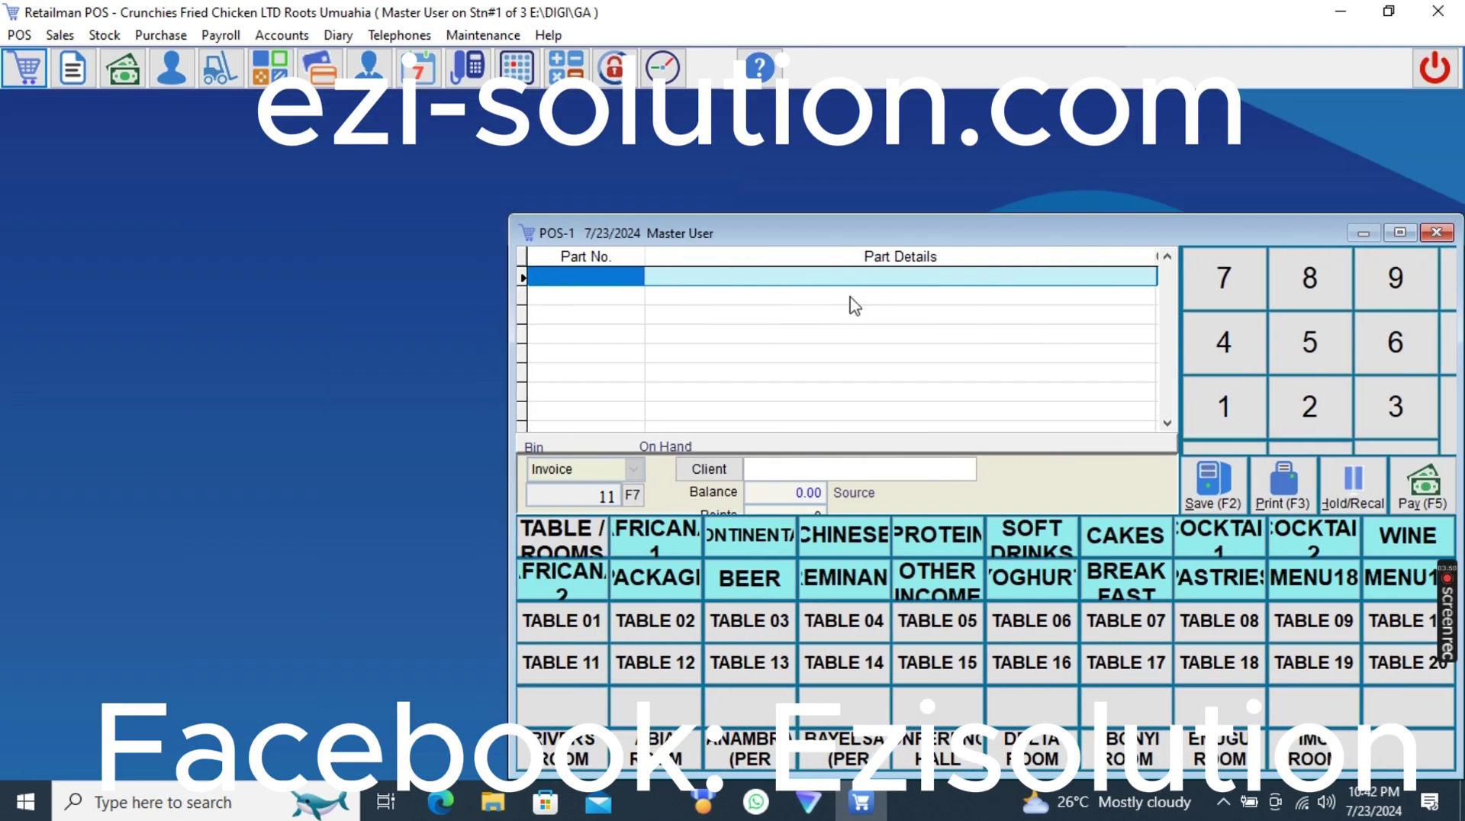
left_click_drag(1211, 231, 1009, 227)
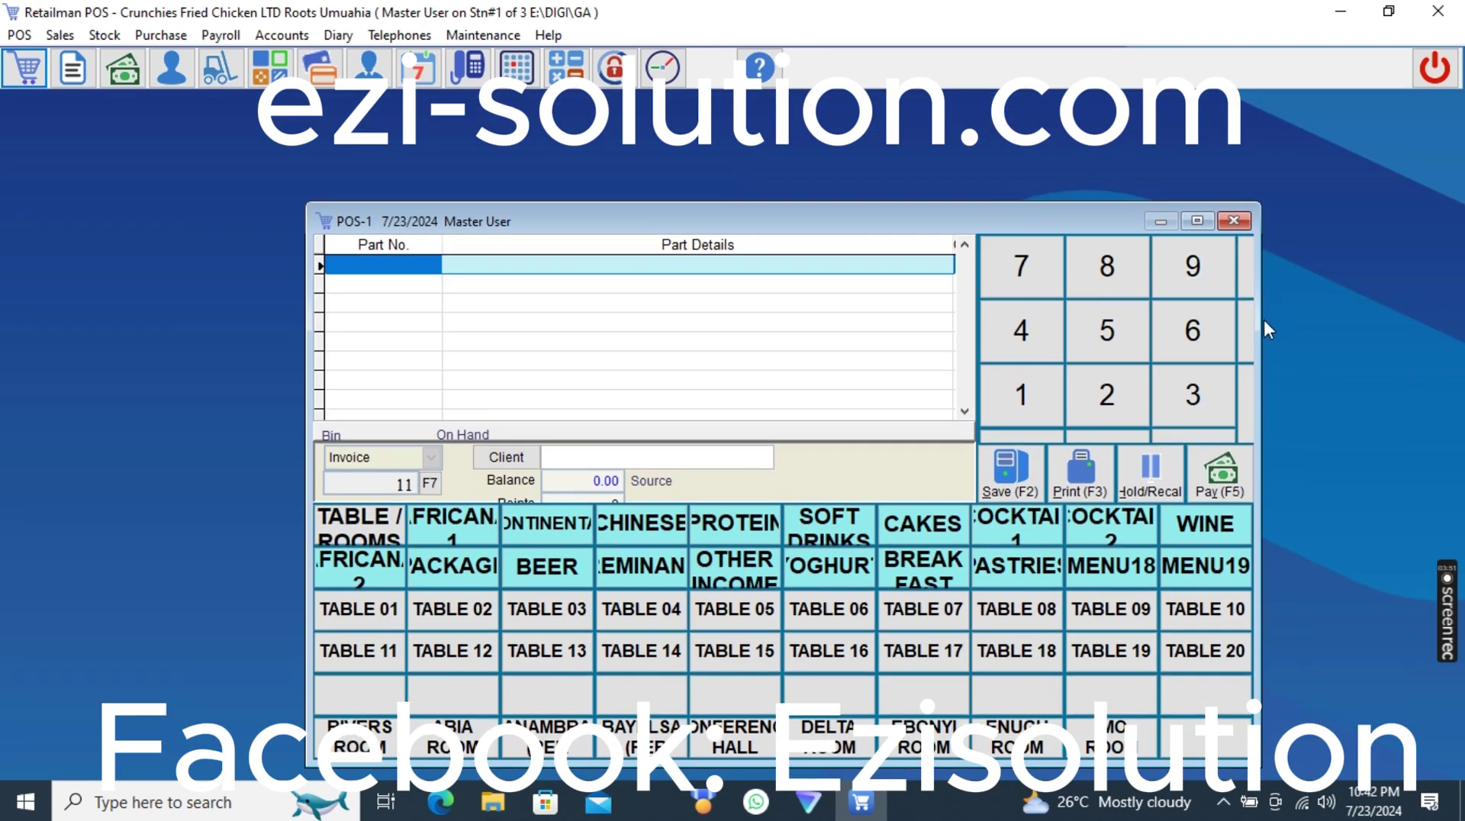
left_click_drag(1262, 318, 1154, 333)
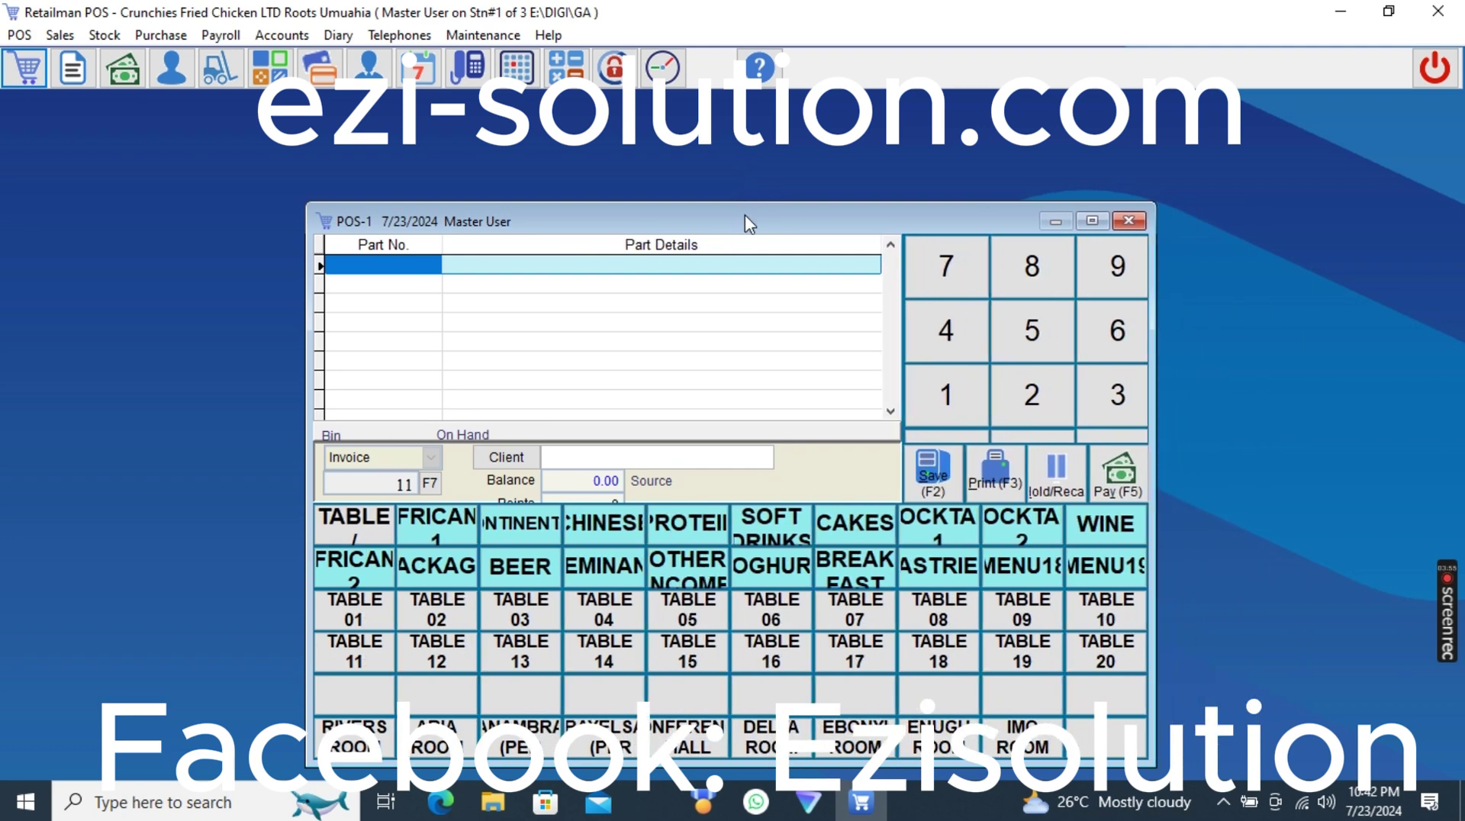
left_click_drag(745, 217, 712, 133)
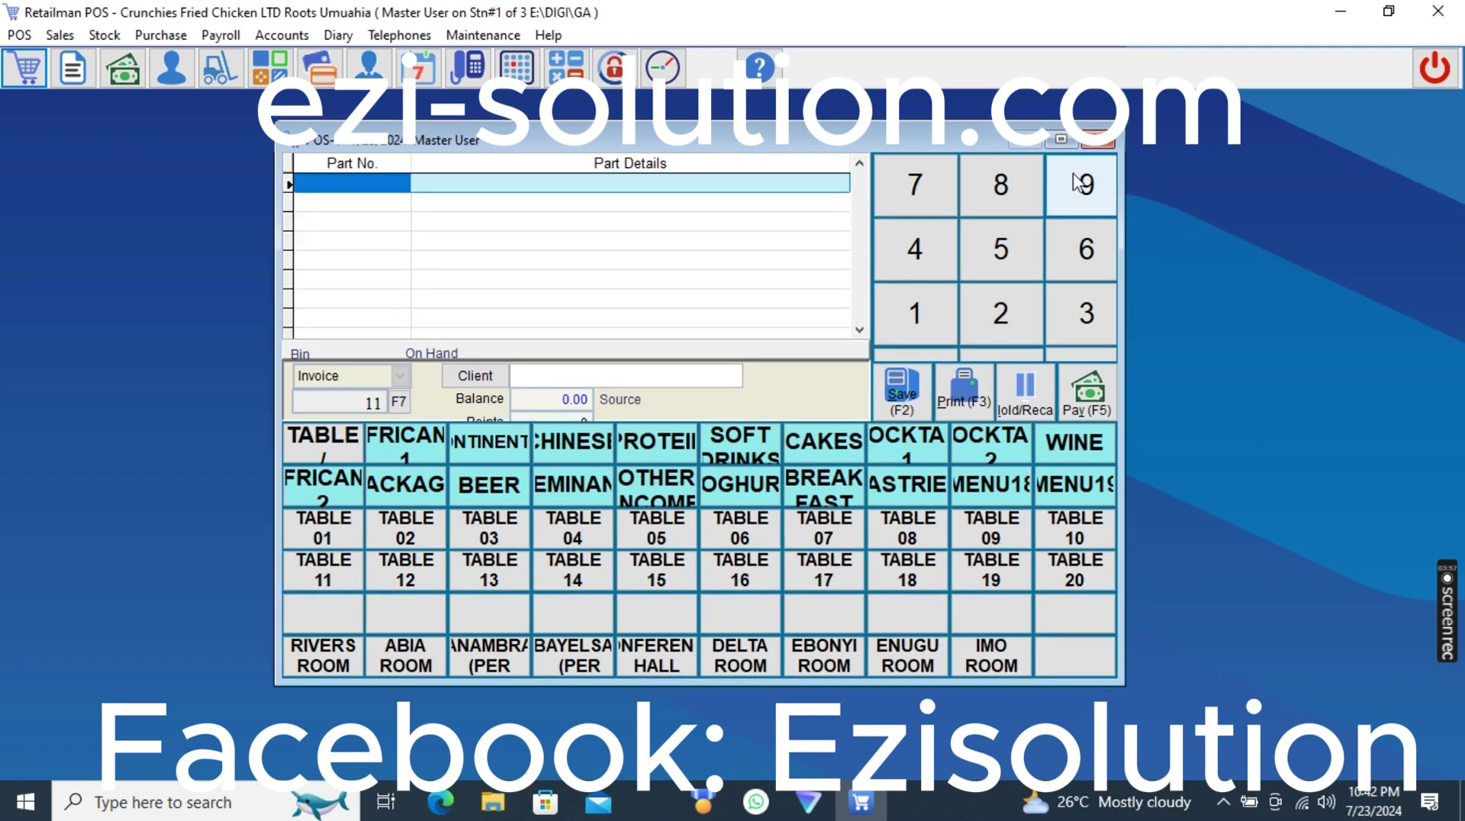
left_click(1097, 139)
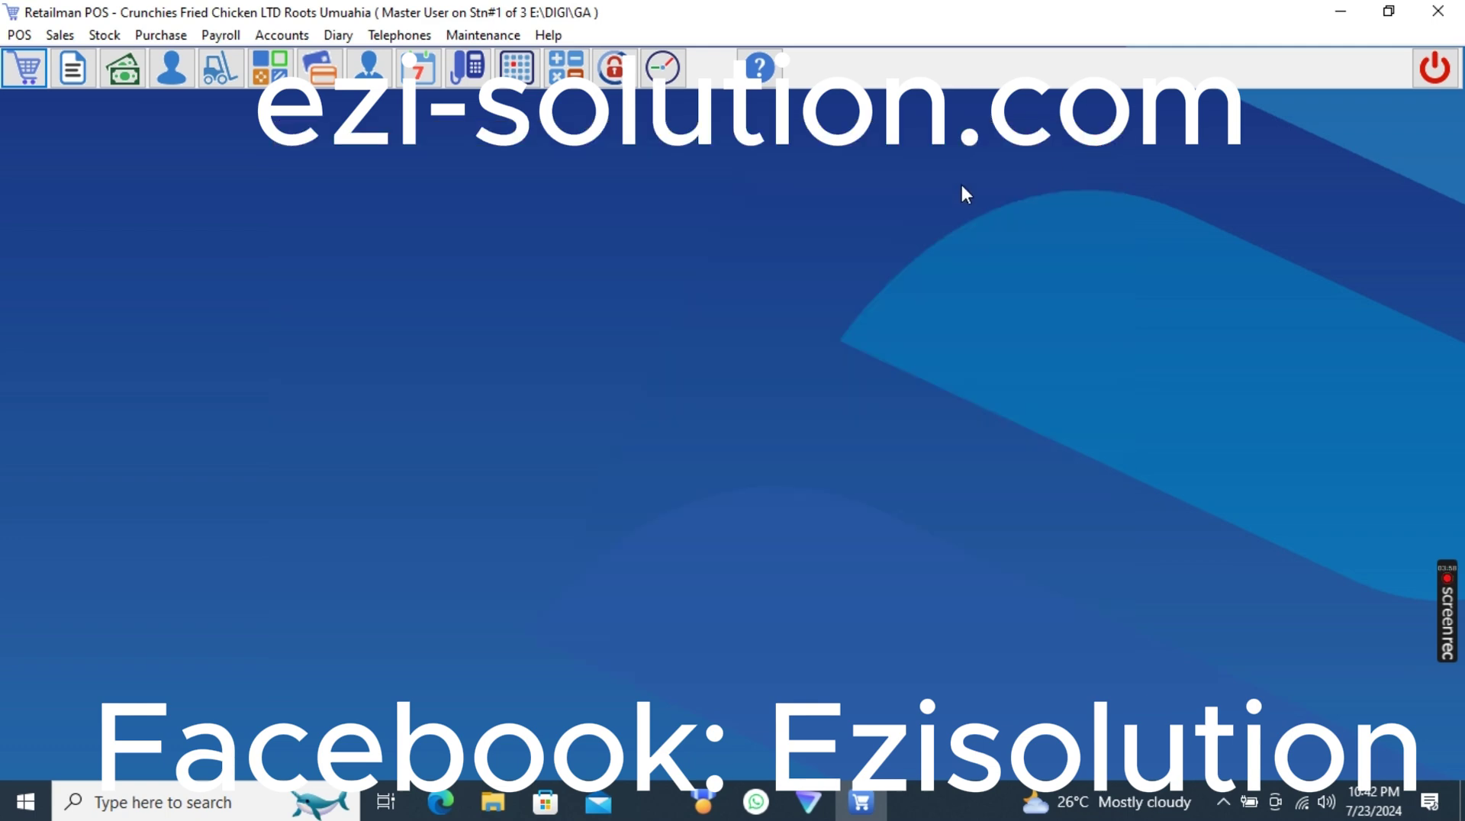
Reopen the POS window to check its size and position, then close it and exit the program
left_click(21, 73)
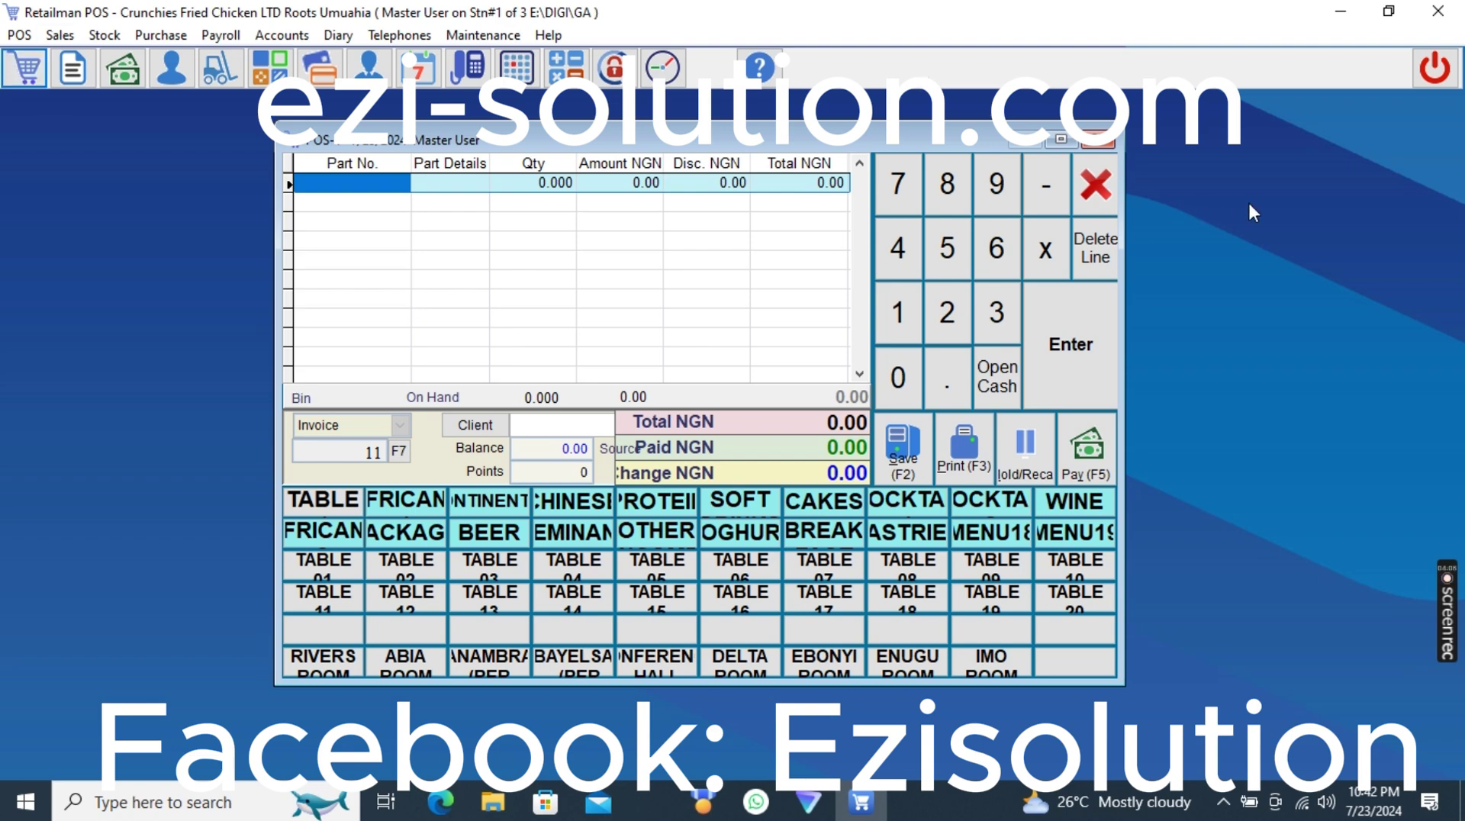
left_click(1095, 184)
left_click(1434, 67)
left_click(610, 461)
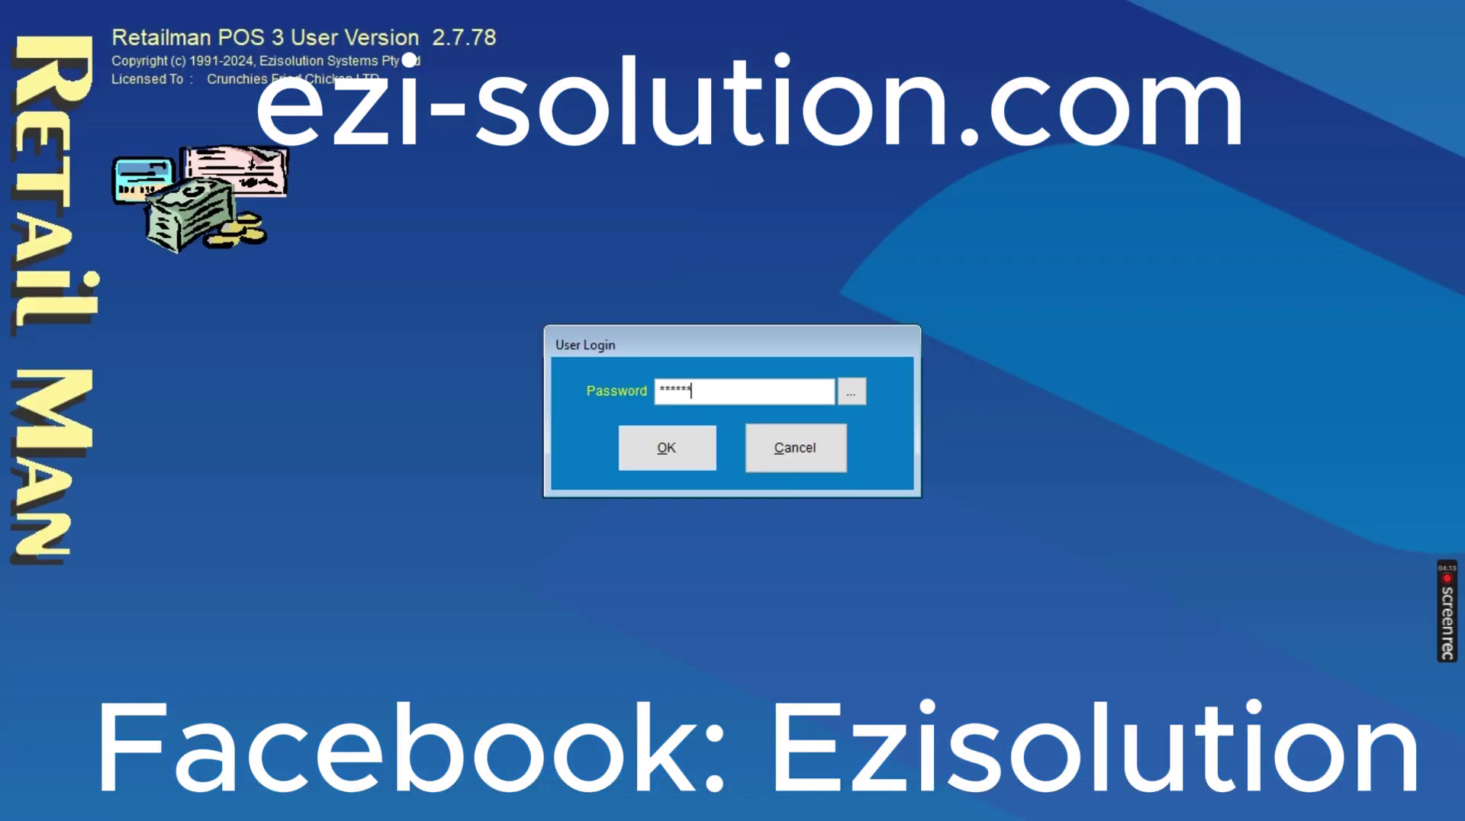
Log in with the user password, reopen the POS sales window, and maximize it
type("**********")
key("Return")
left_click(29, 73)
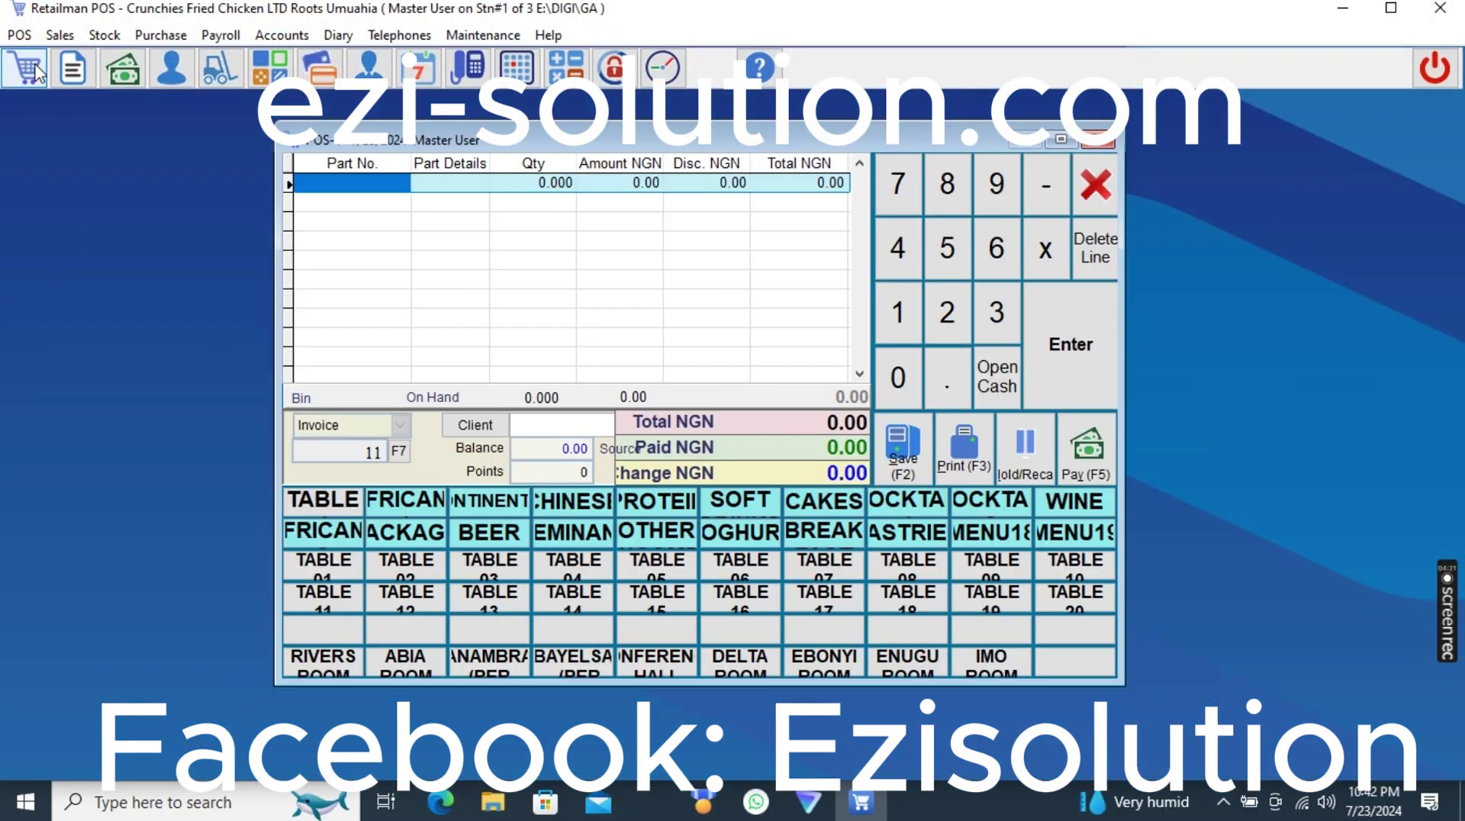
left_click(1061, 139)
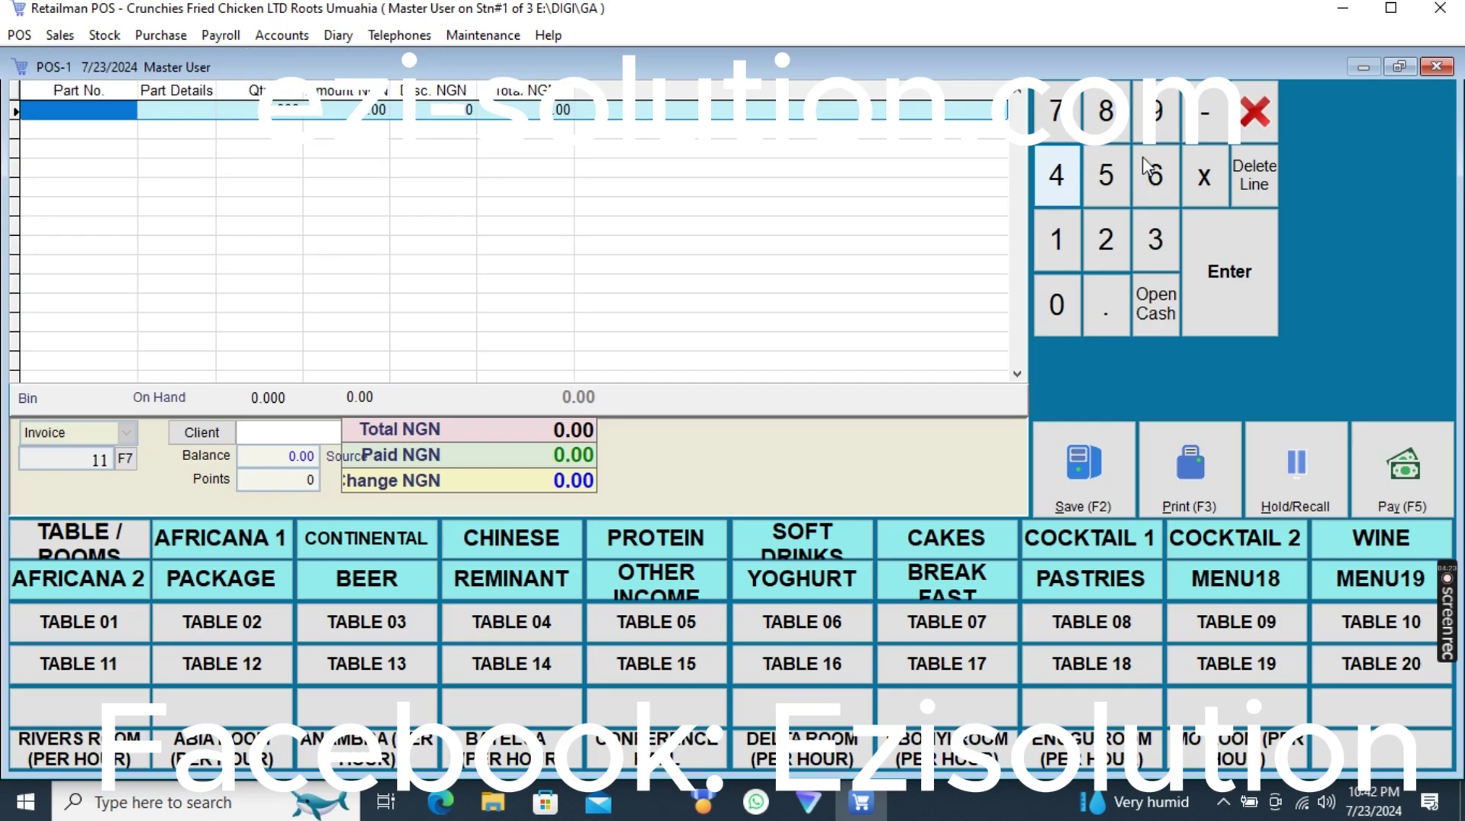
Close and reopen the POS window, lower its upper edge so it clears the toolbar, and close it again
left_click(1258, 125)
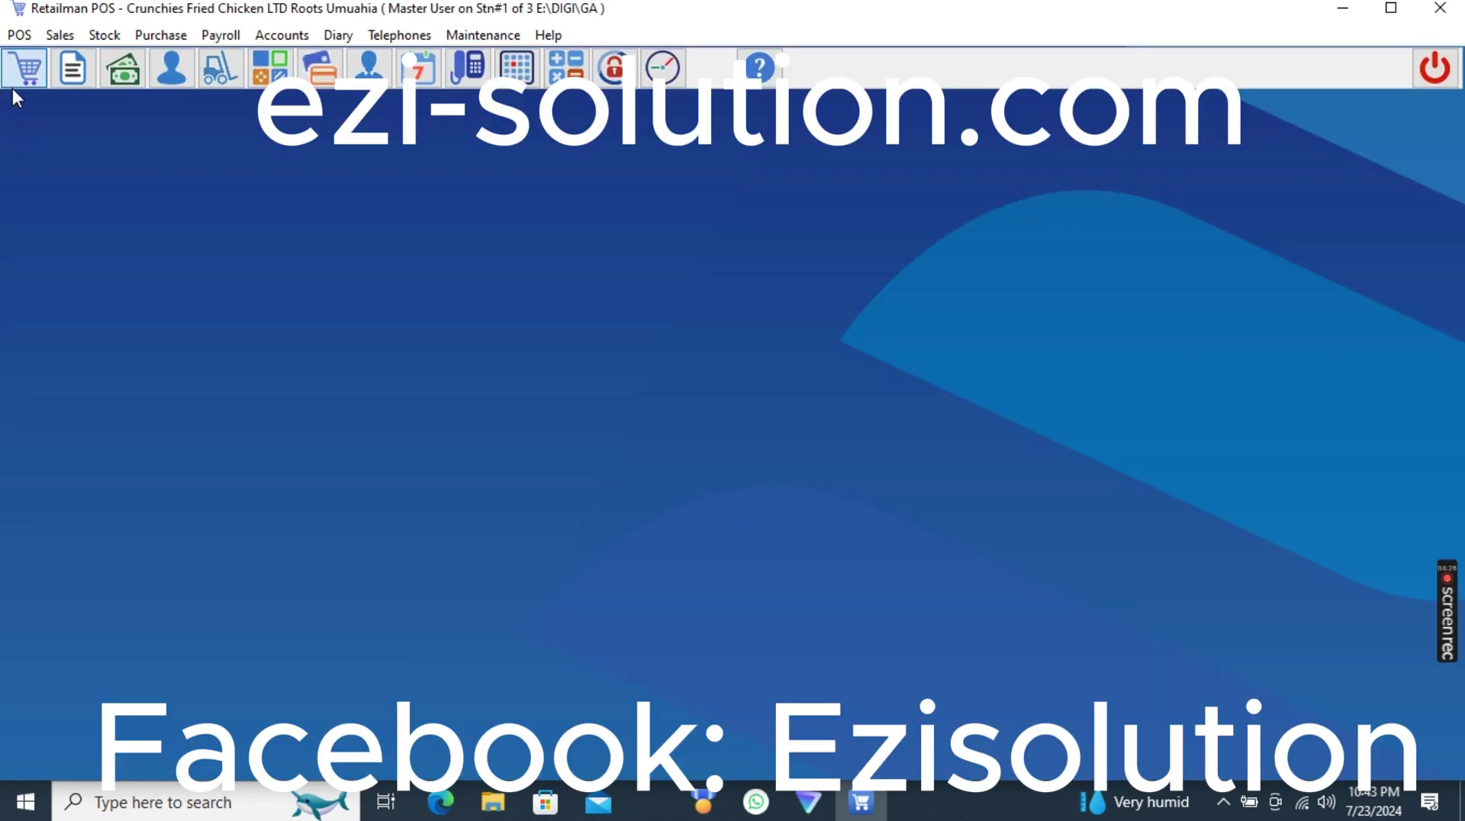
left_click(21, 75)
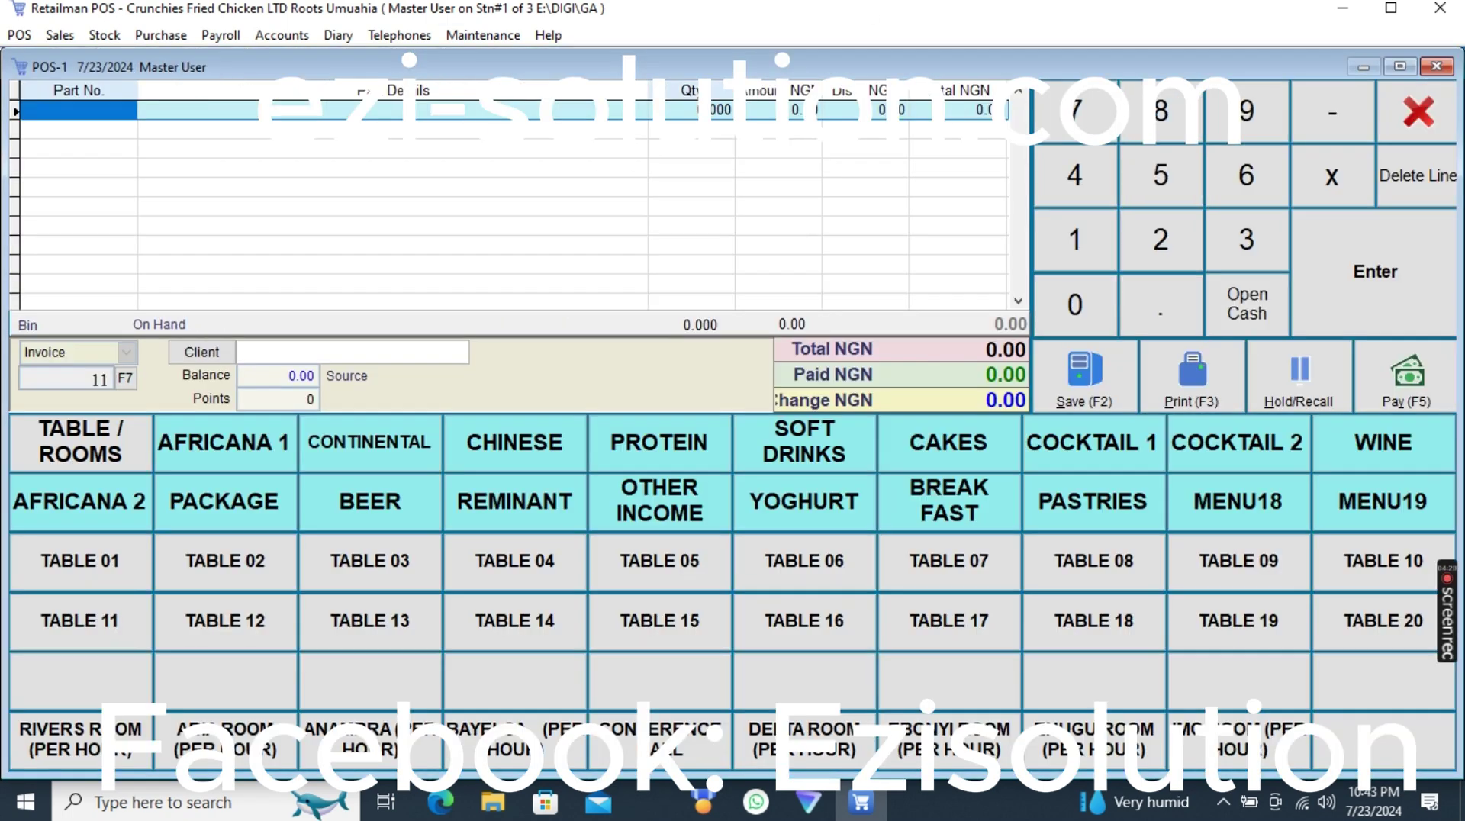
double_click(655, 66)
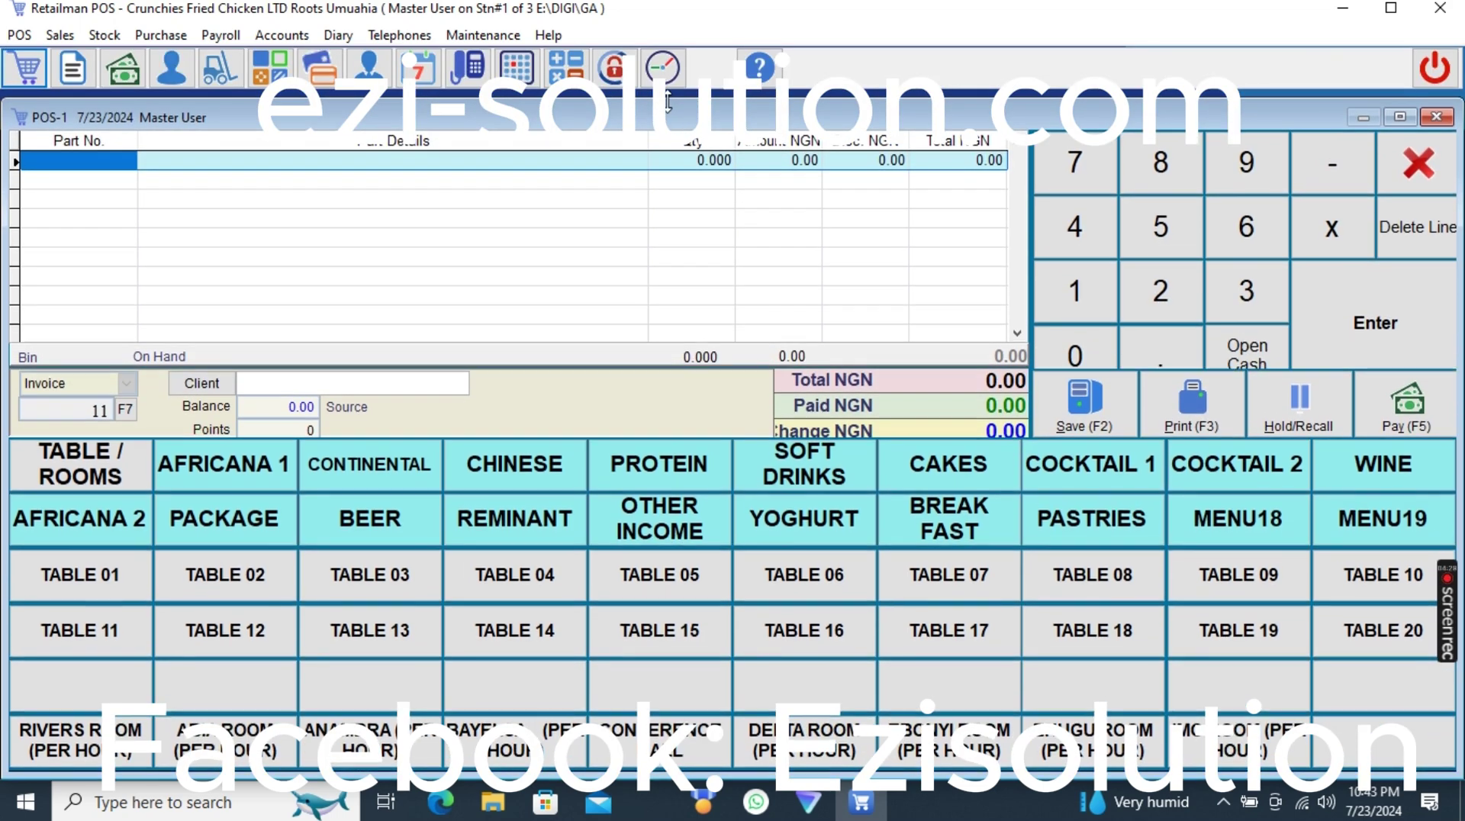
left_click(1419, 158)
Open the Invoice window and move it sideways past the left edge of the workspace until it is hidden
left_click(70, 69)
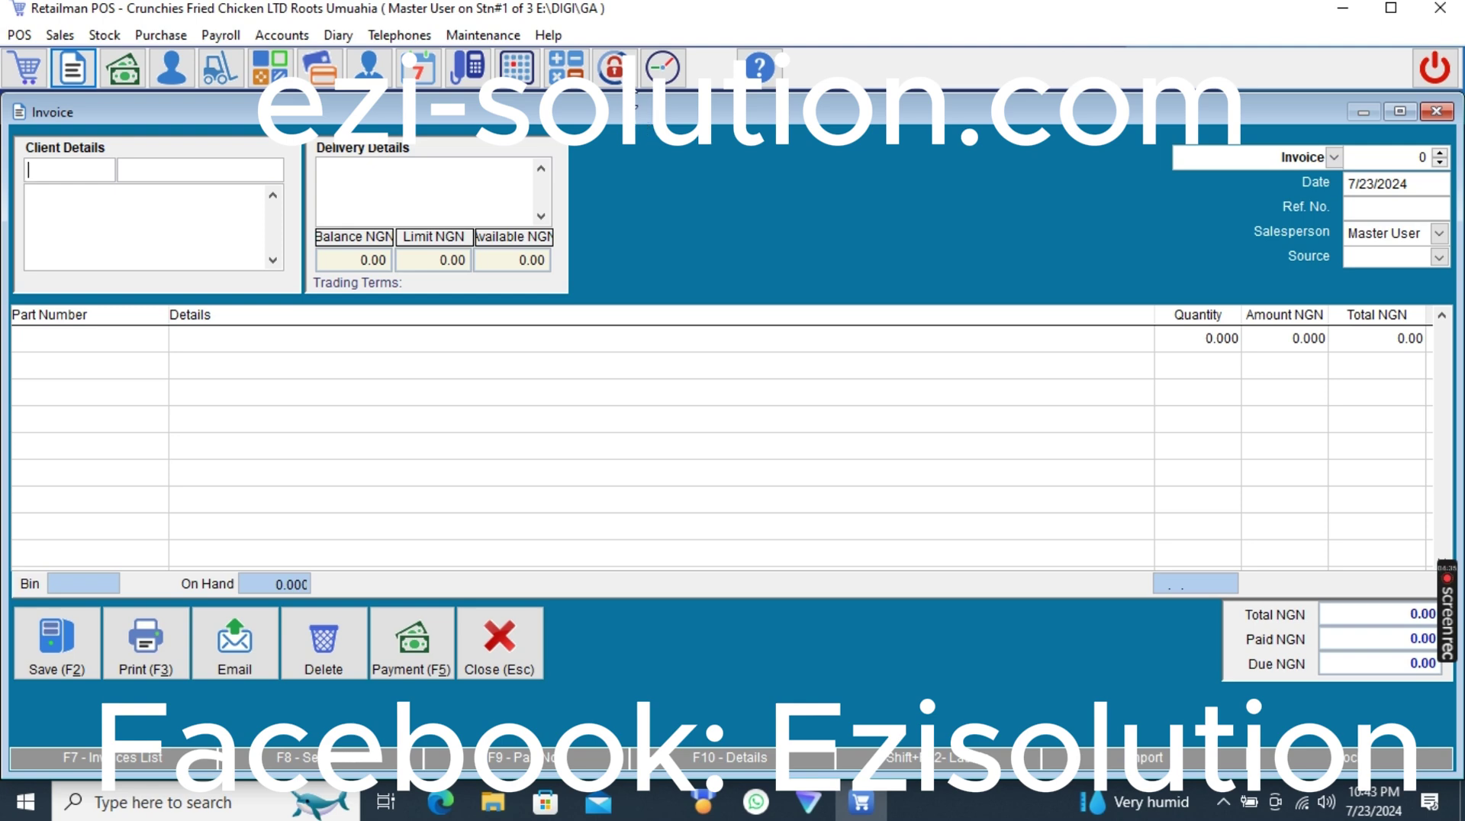
left_click_drag(639, 107, 69, 161)
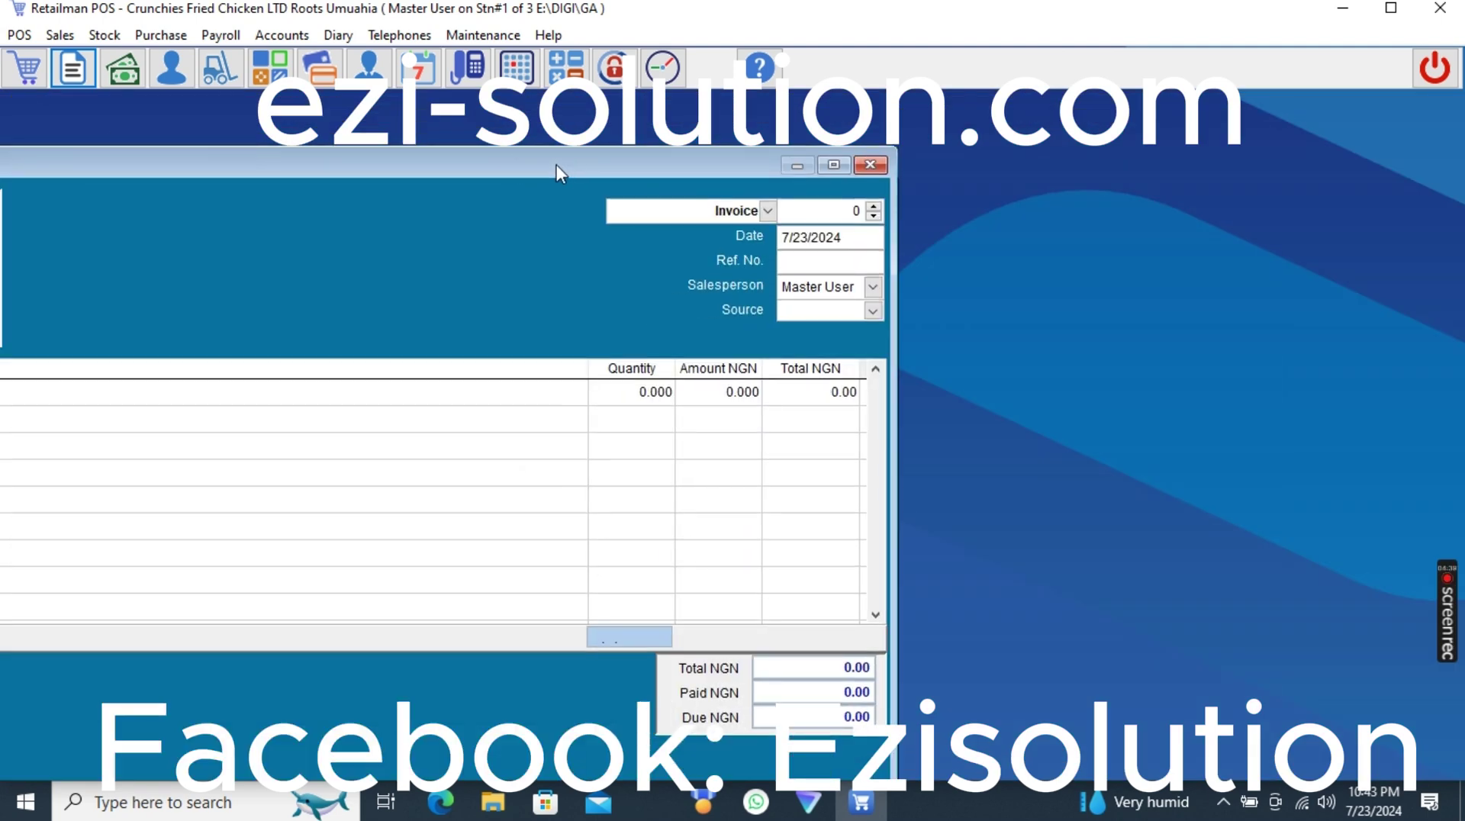
left_click_drag(513, 170, 1, 261)
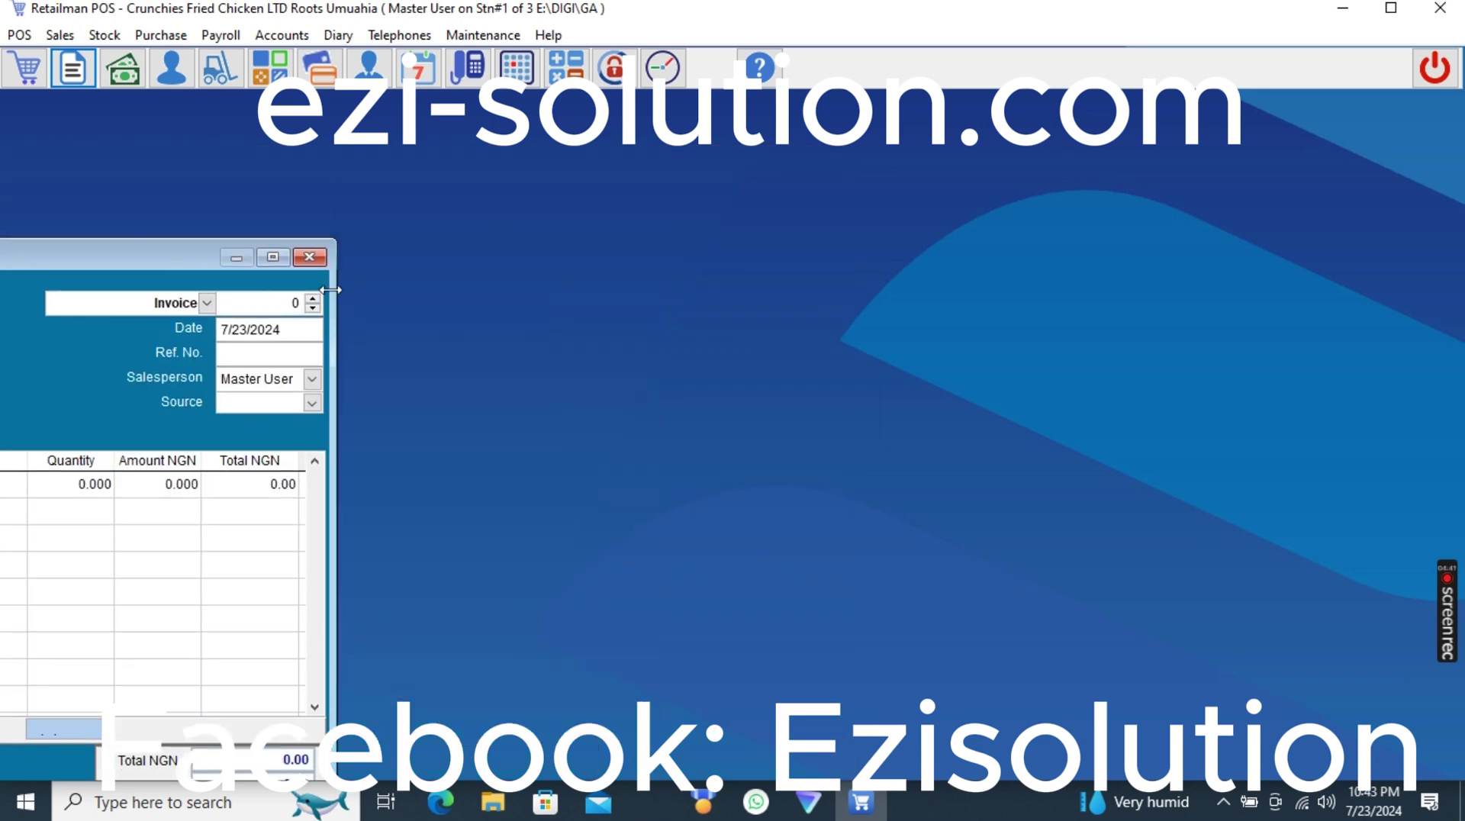
left_click_drag(324, 257, 1, 256)
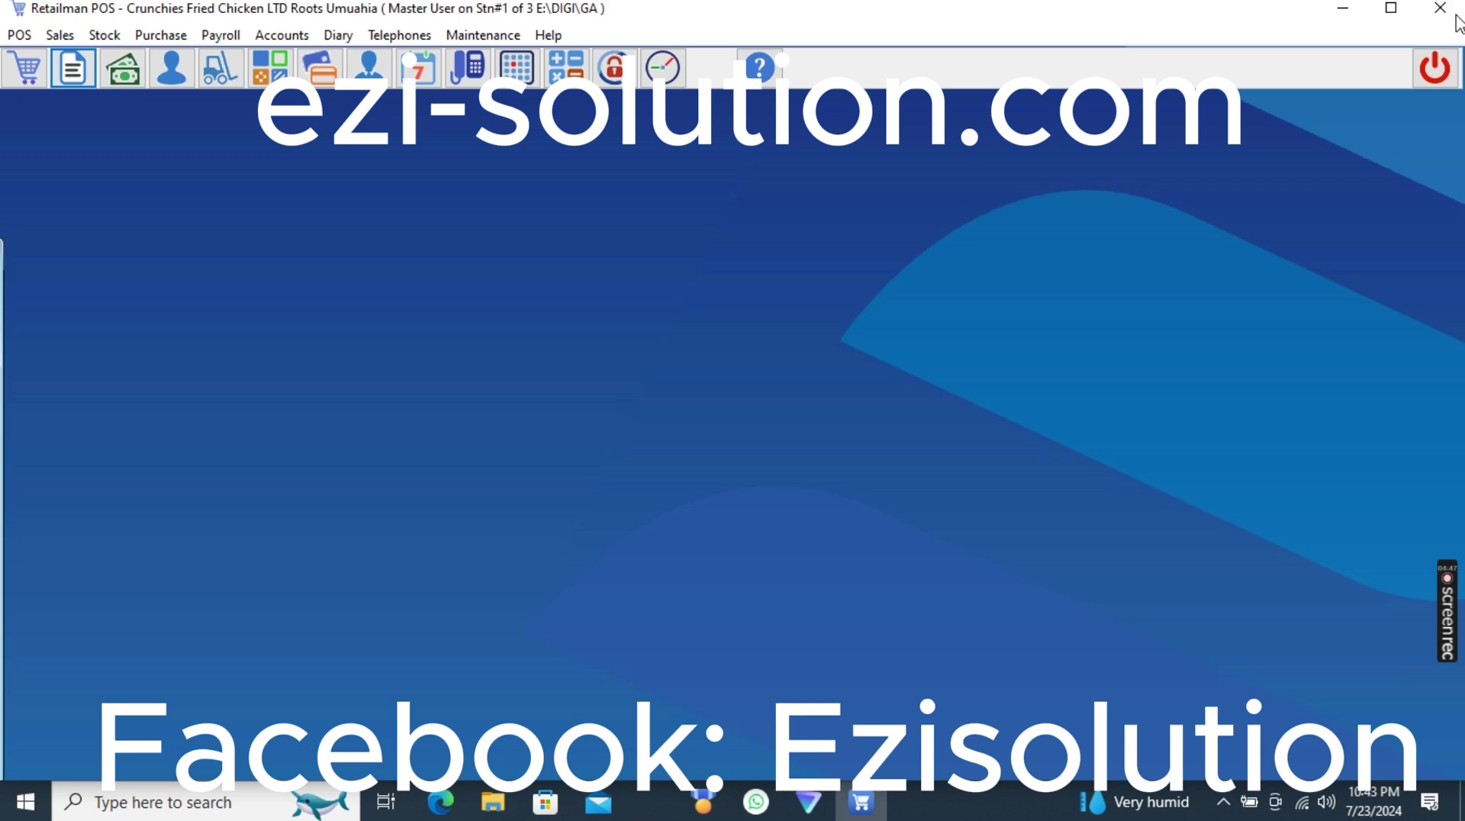
Exit and restart the program, then reopen the Invoice window to check where it appears
left_click(1434, 67)
left_click(633, 454)
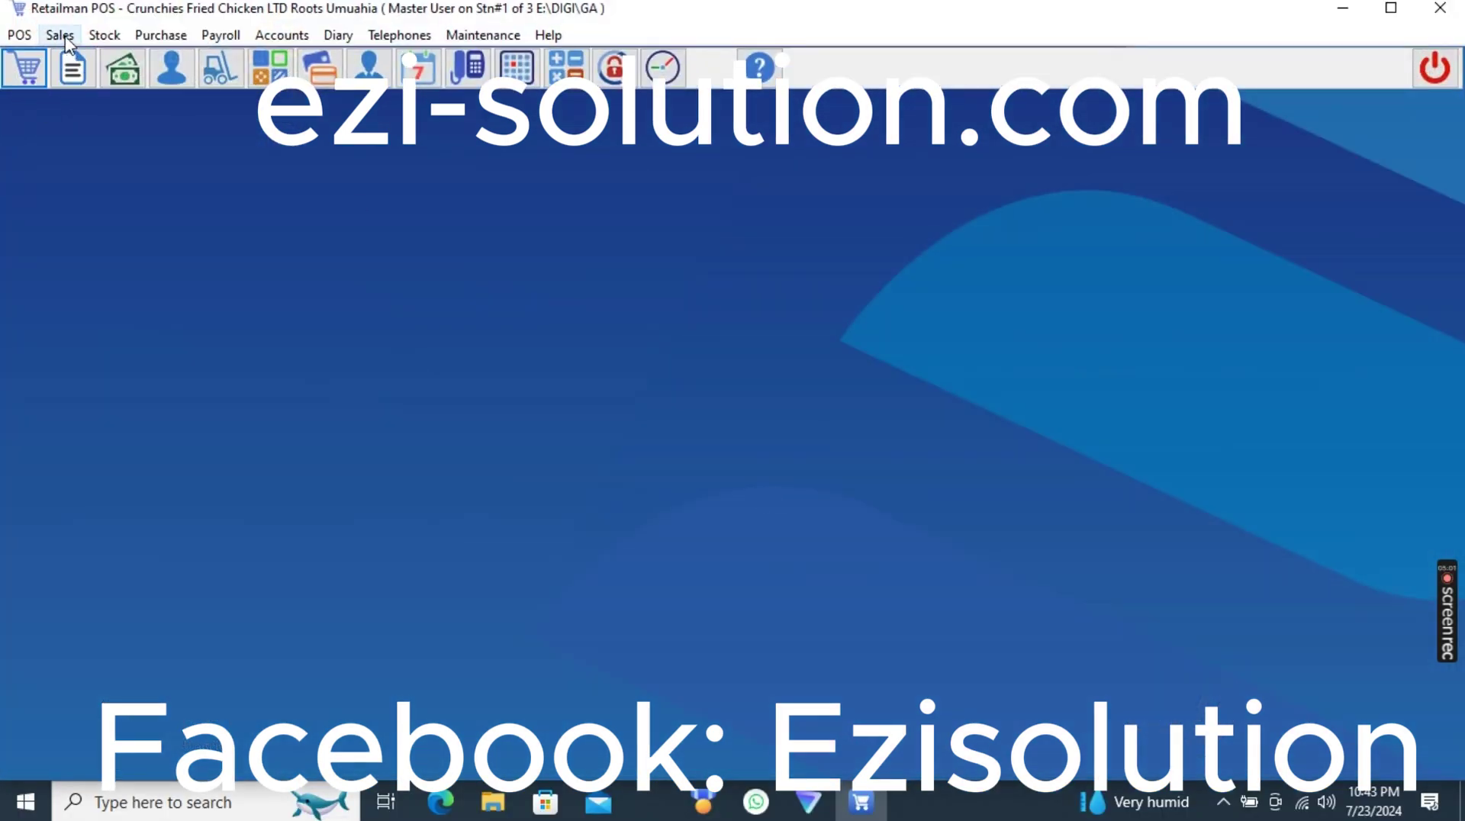
left_click(71, 77)
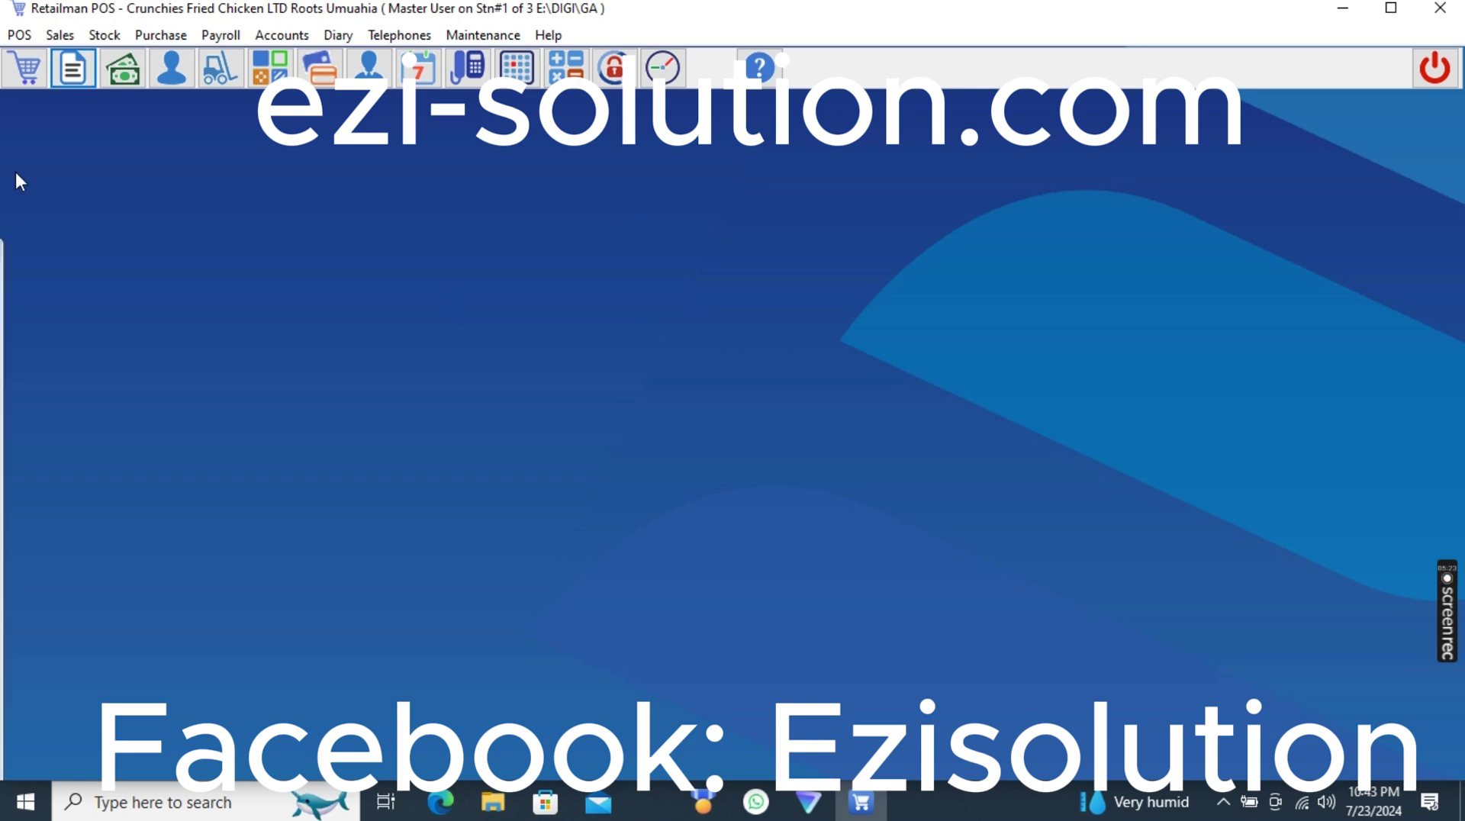
Maximize the hidden Invoice window to bring it back into full view, then close it
left_click(74, 71)
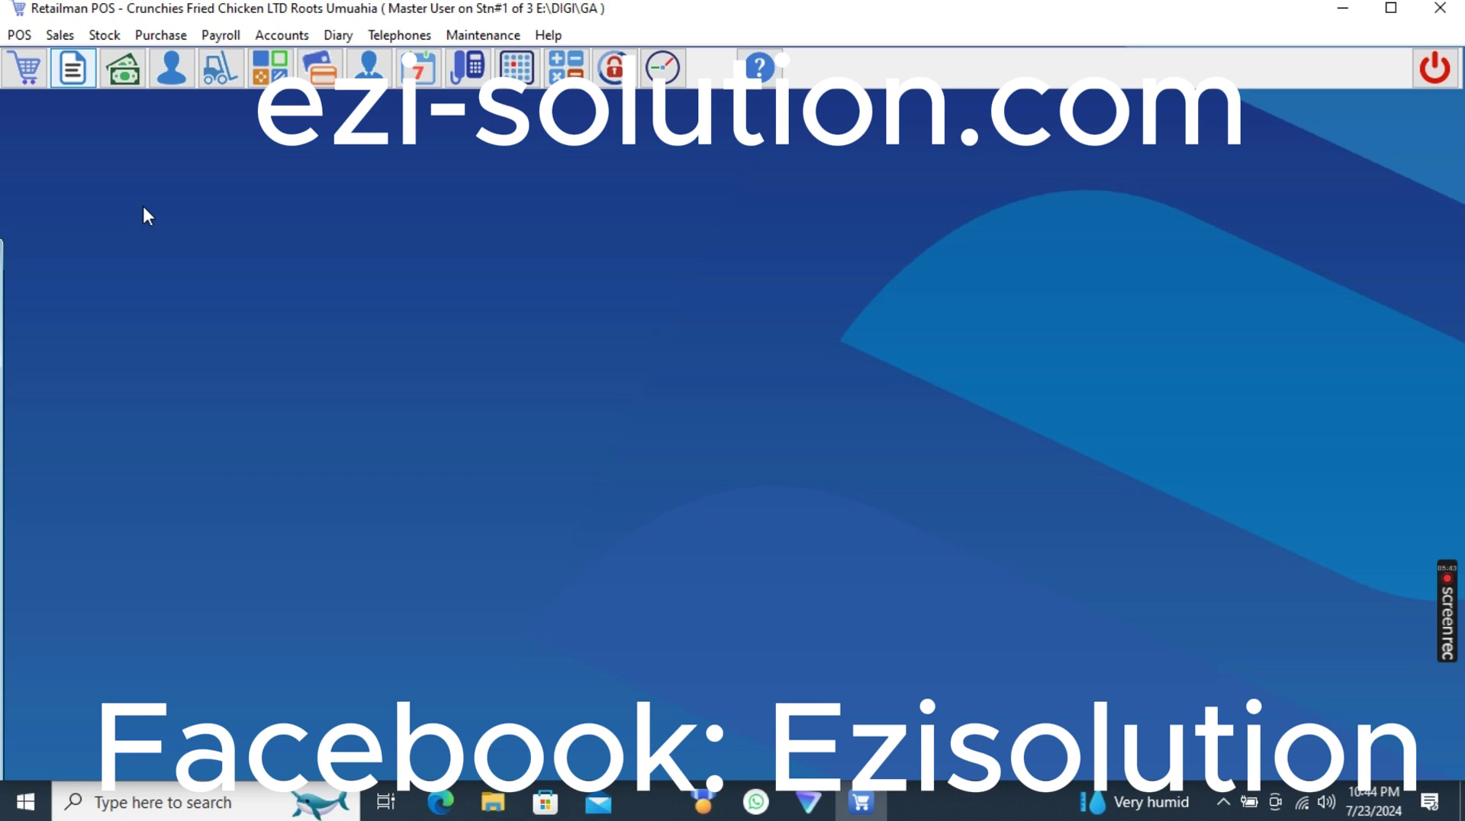
key("Return")
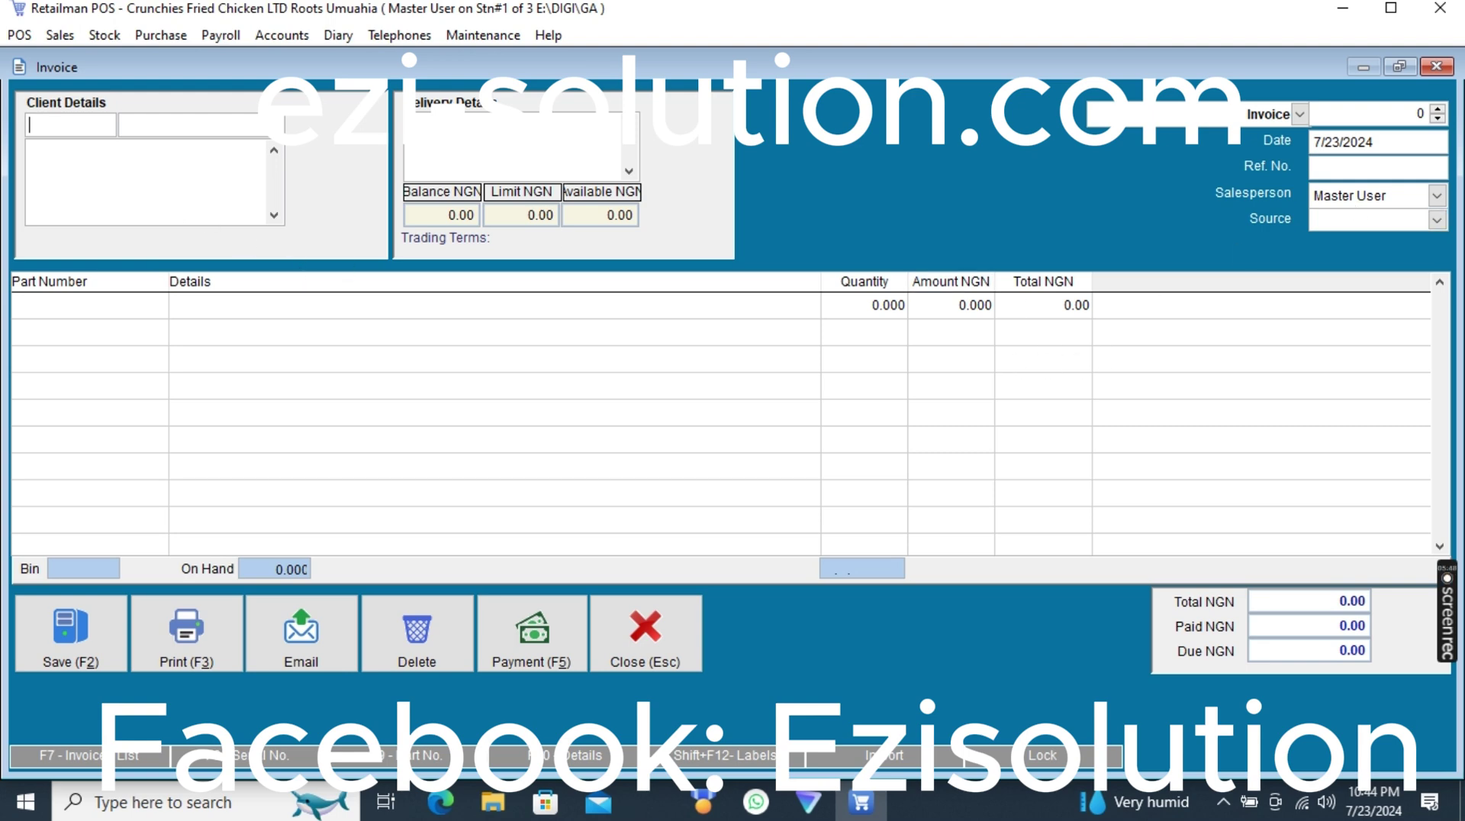
left_click(637, 654)
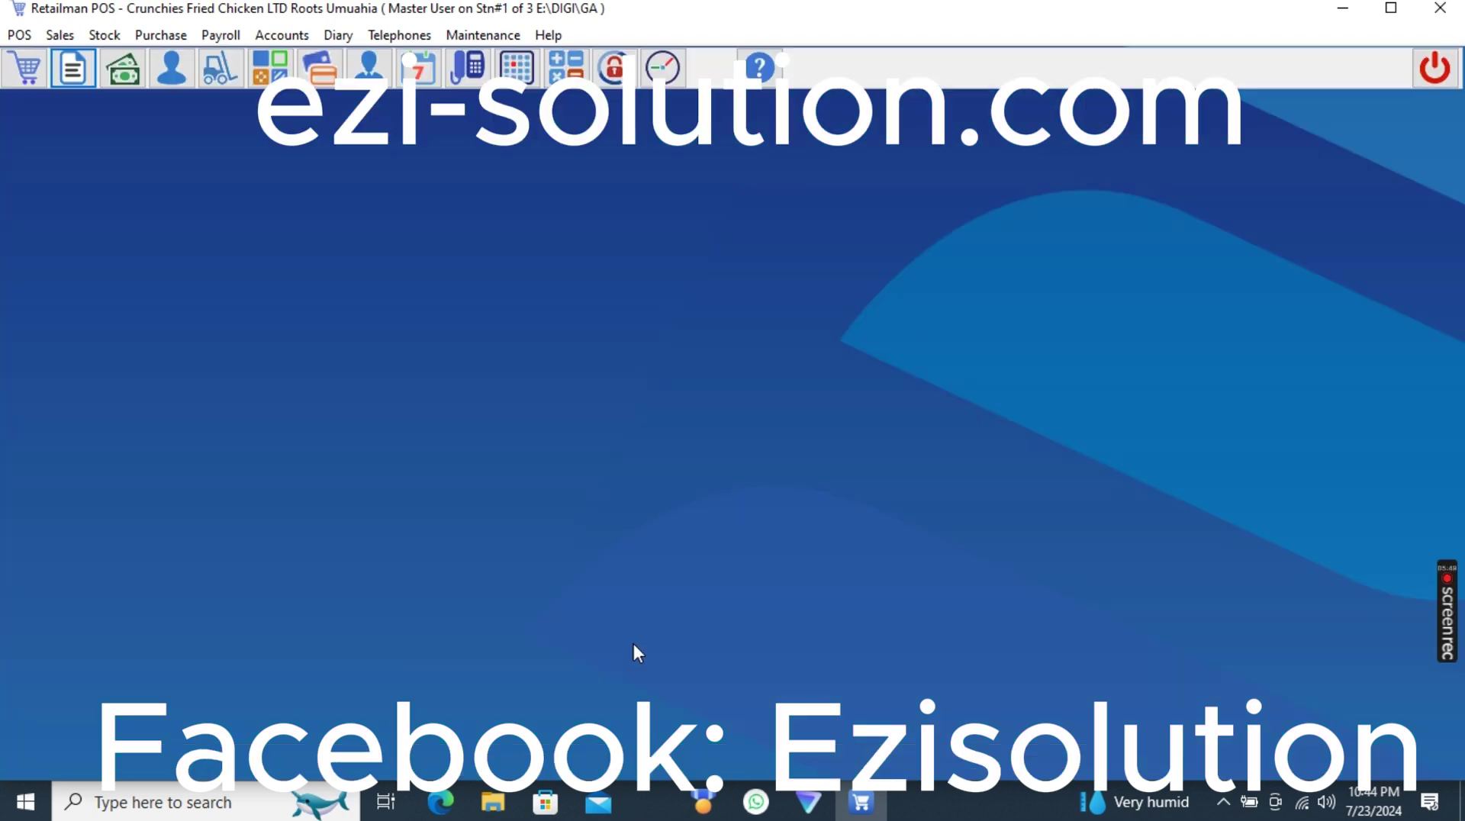
Reopen the Invoice window, lower its upper edge so it clears the toolbar, and close it
left_click(70, 67)
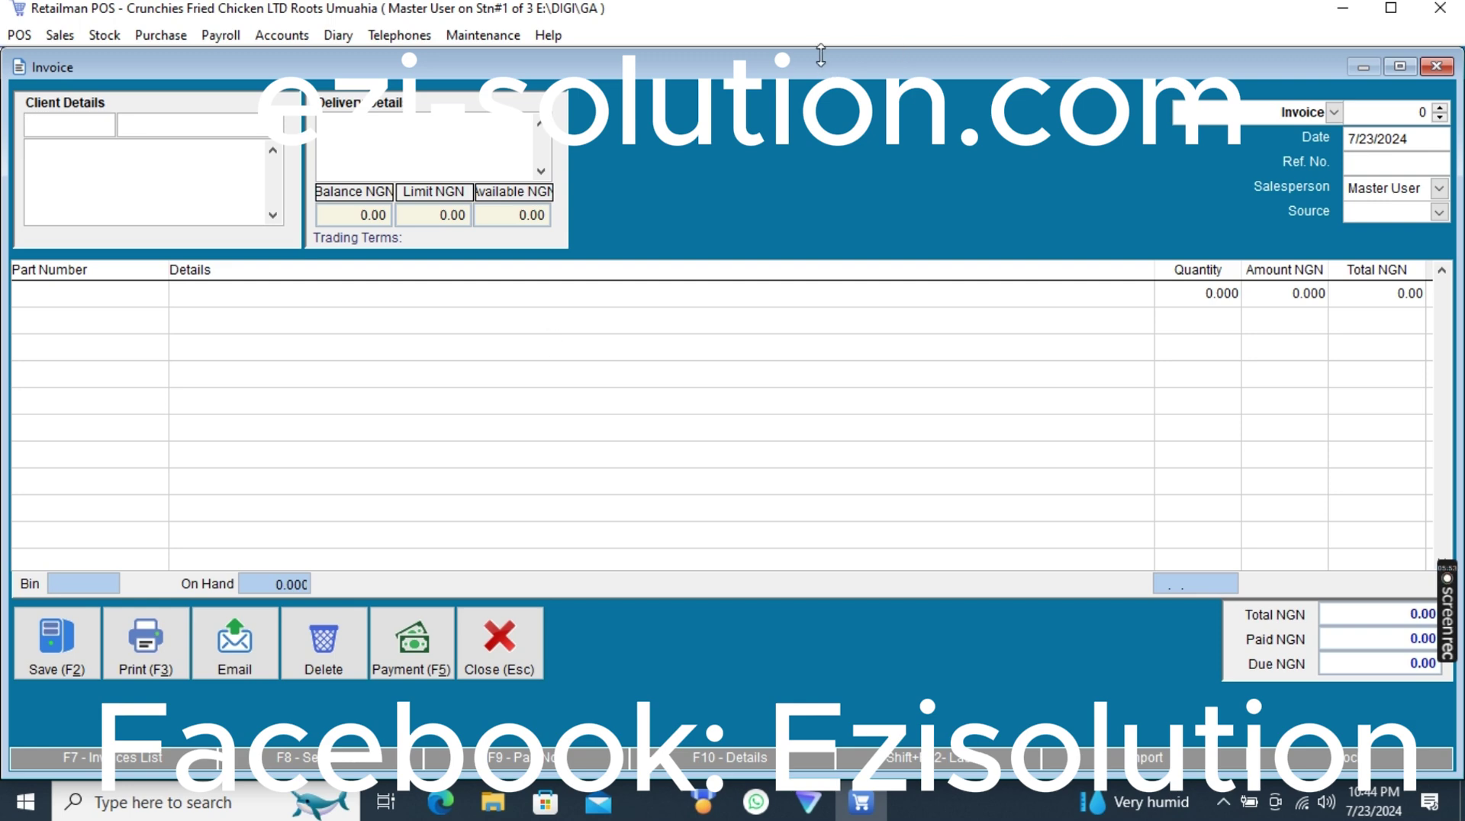
left_click_drag(825, 48, 825, 92)
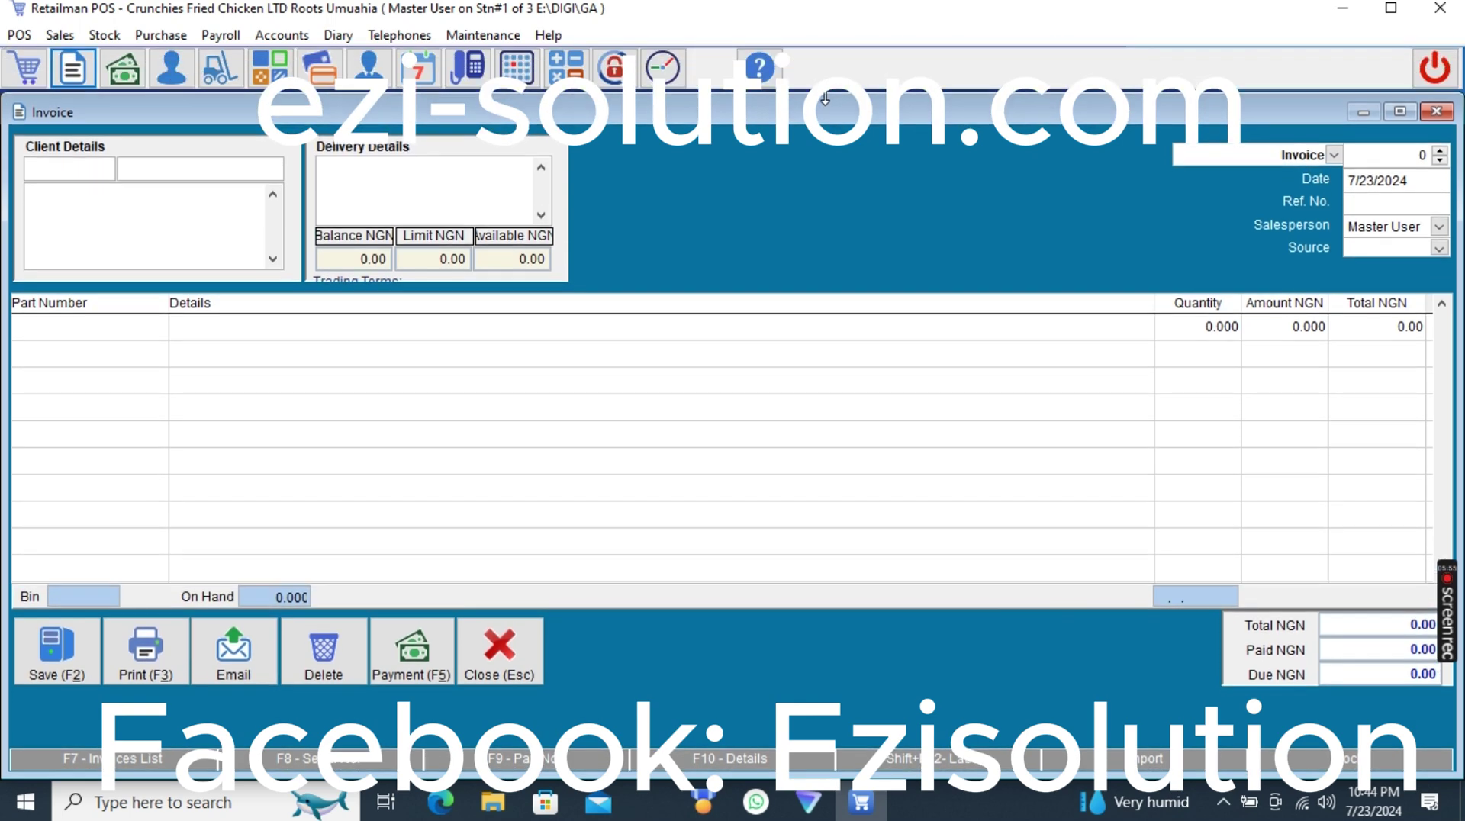
left_click(505, 667)
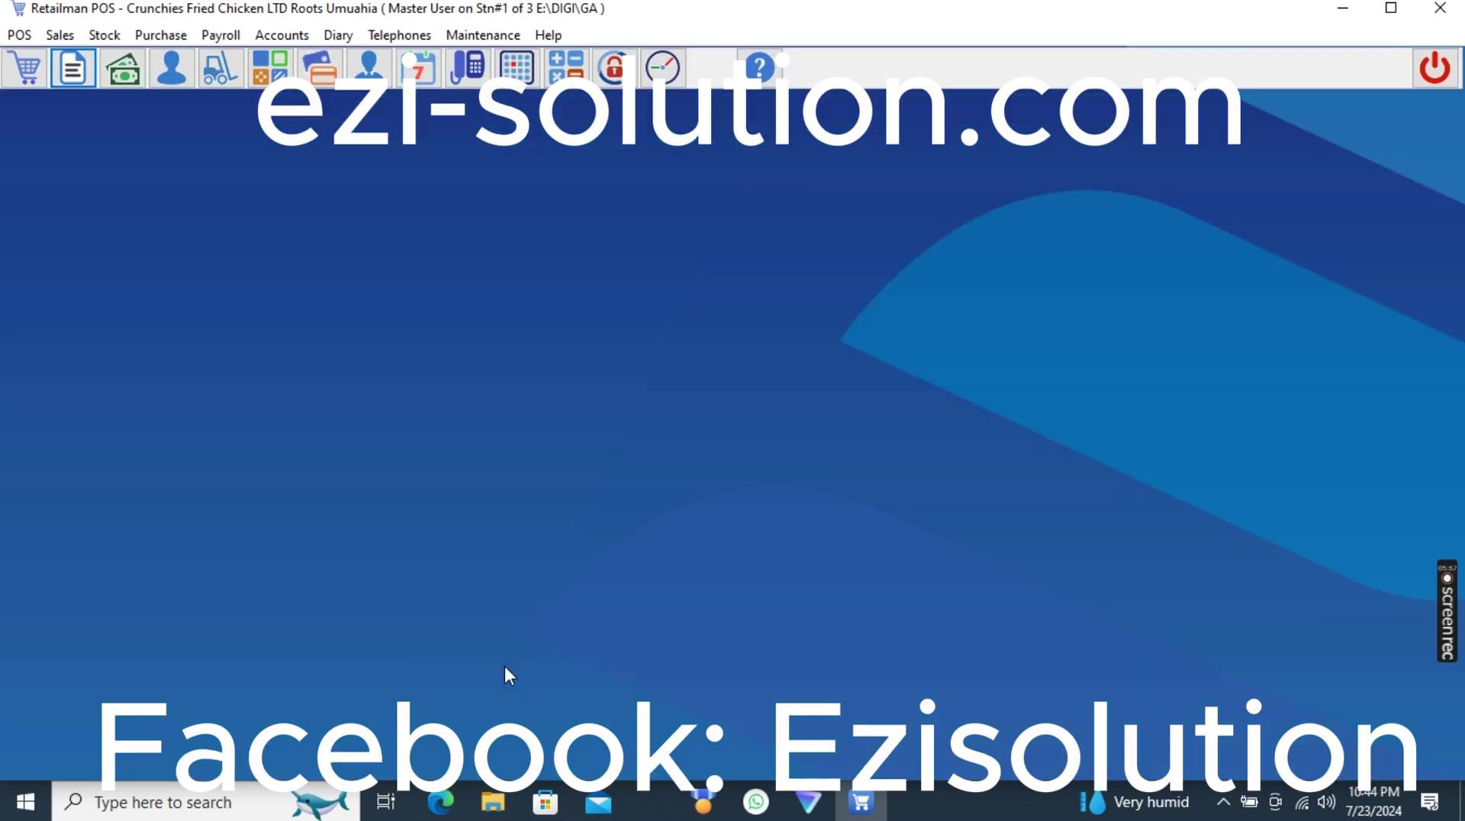